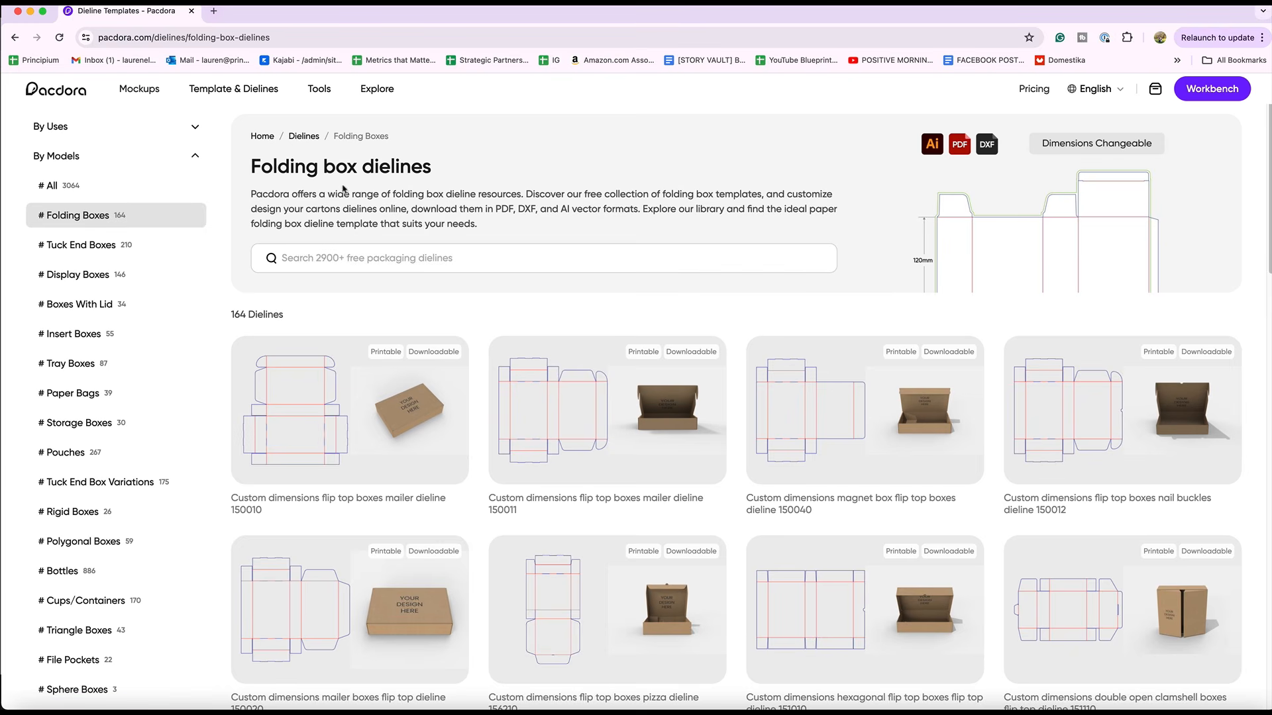
Look through the available folding box dielines on Pacdora
scroll(338, 192, "down", 5)
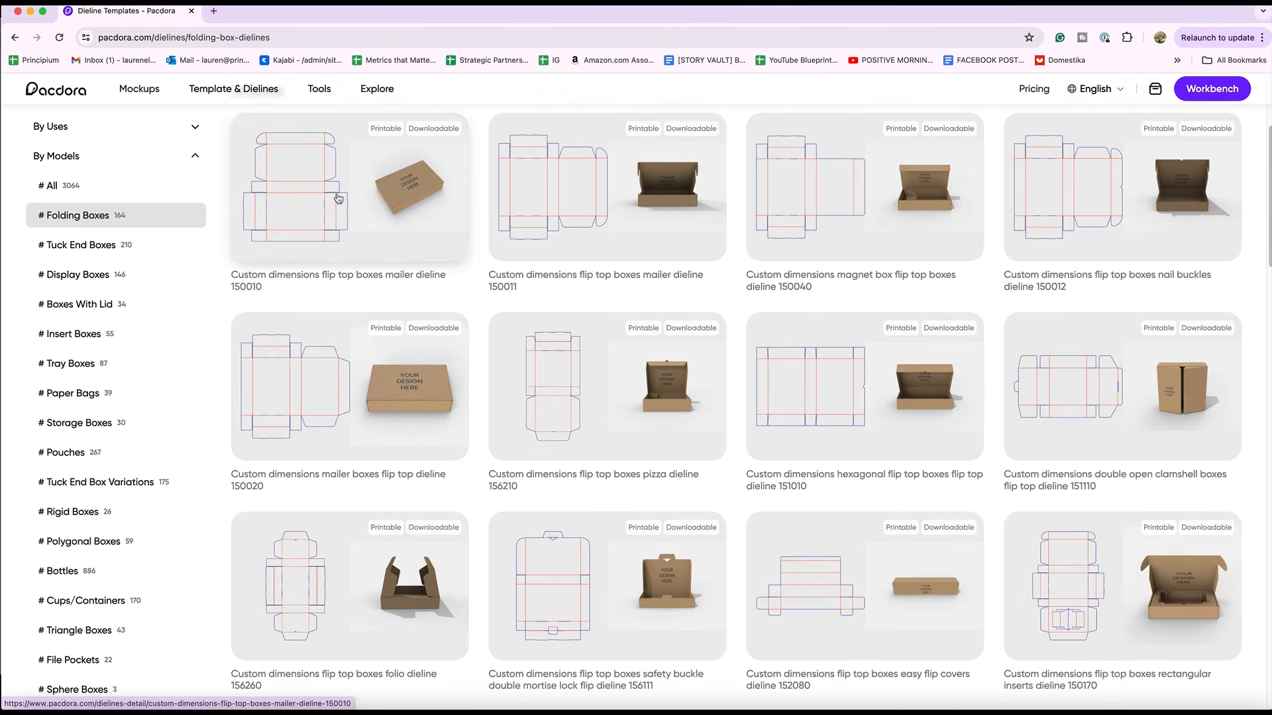
scroll(337, 199, "down", 5)
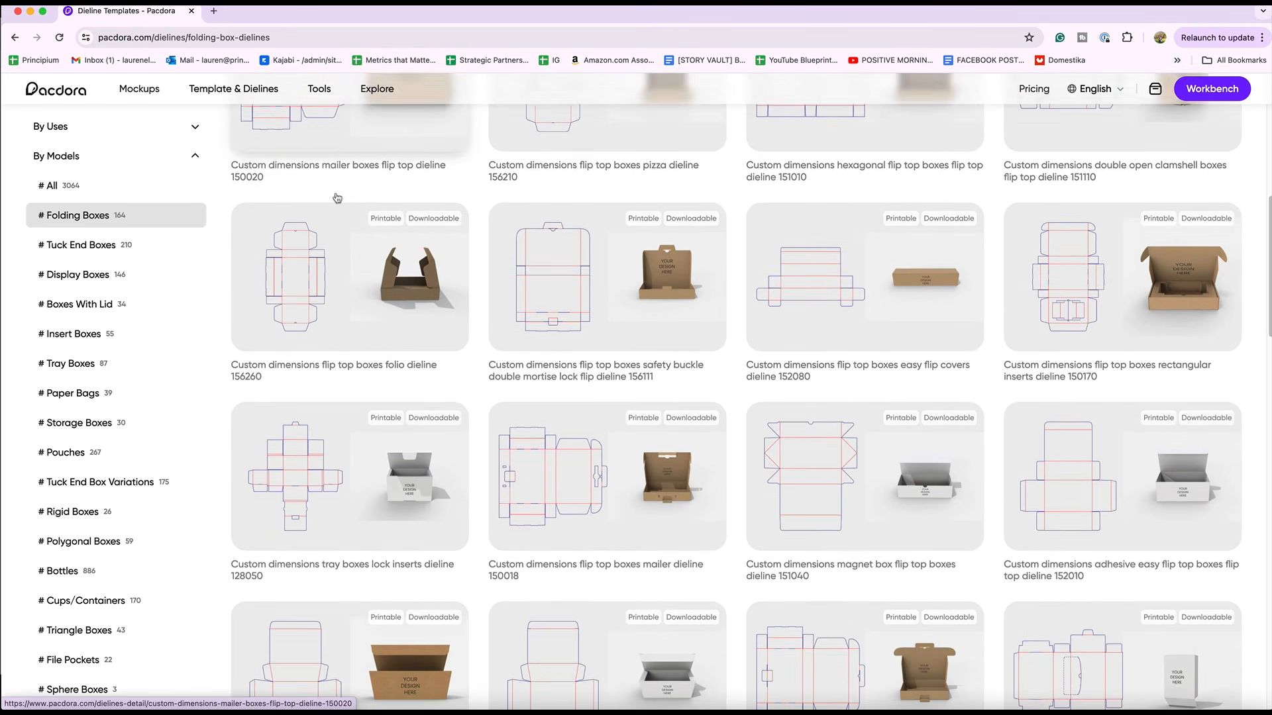
scroll(338, 197, "down", 5)
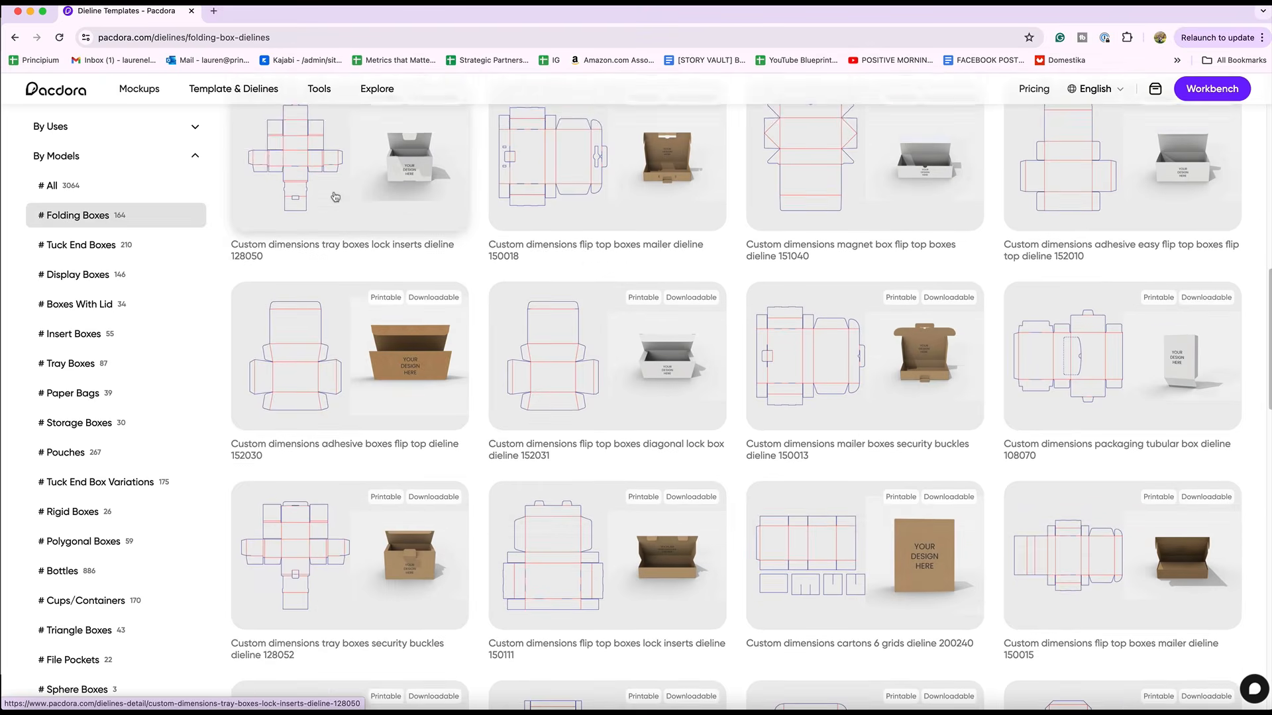
scroll(335, 197, "down", 6)
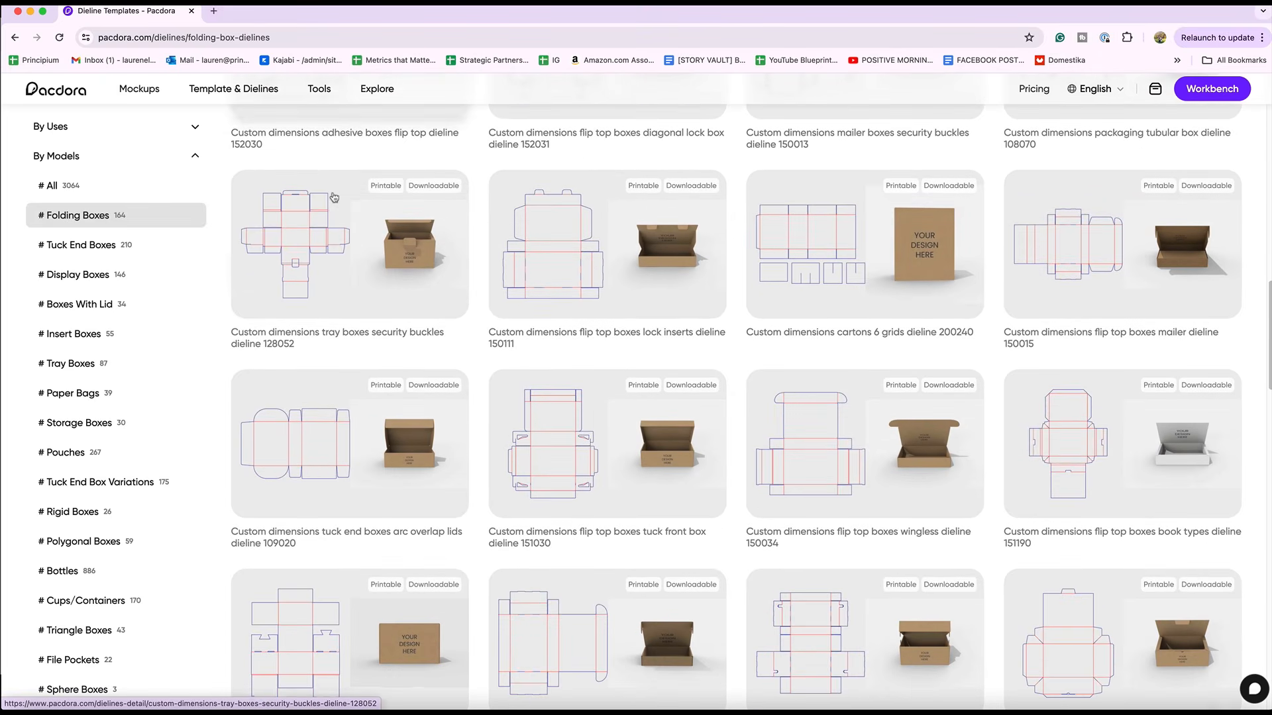
scroll(336, 199, "down", 4)
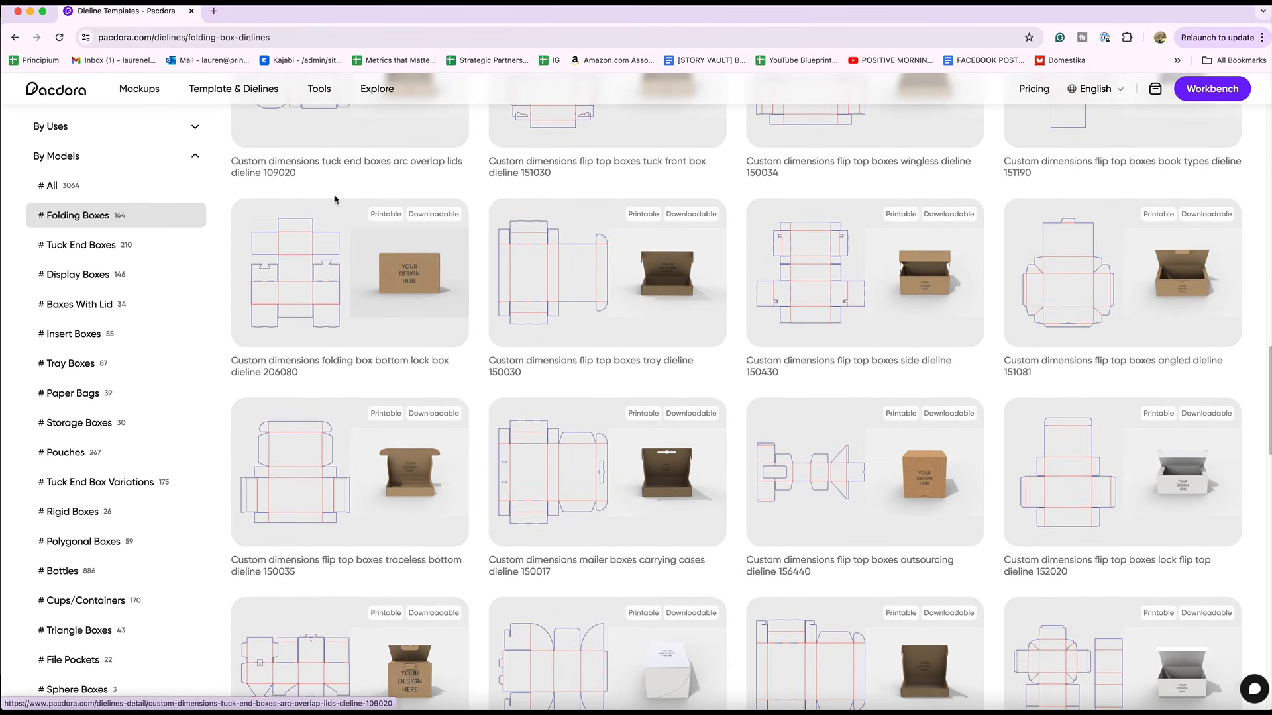
Open the tuck end auto bottom snap lock dieline 102010 from the list of all models and rotate its 3D preview
left_click(61, 186)
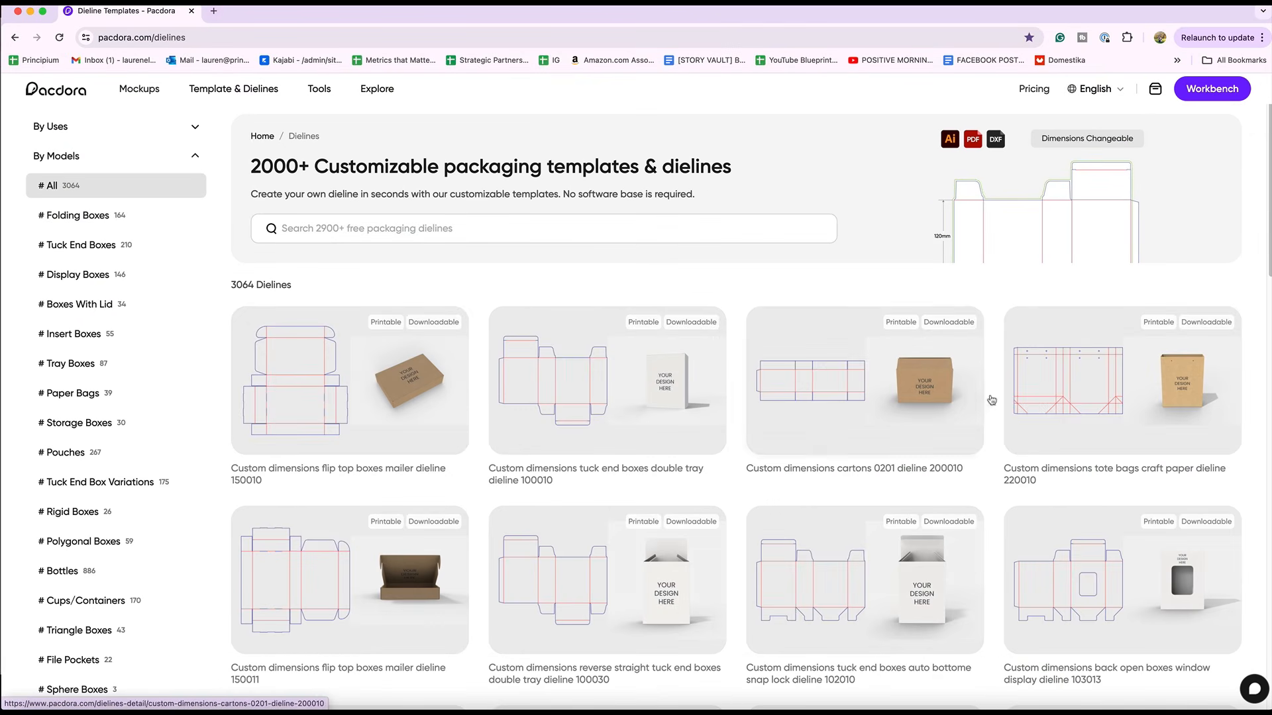
left_click(864, 585)
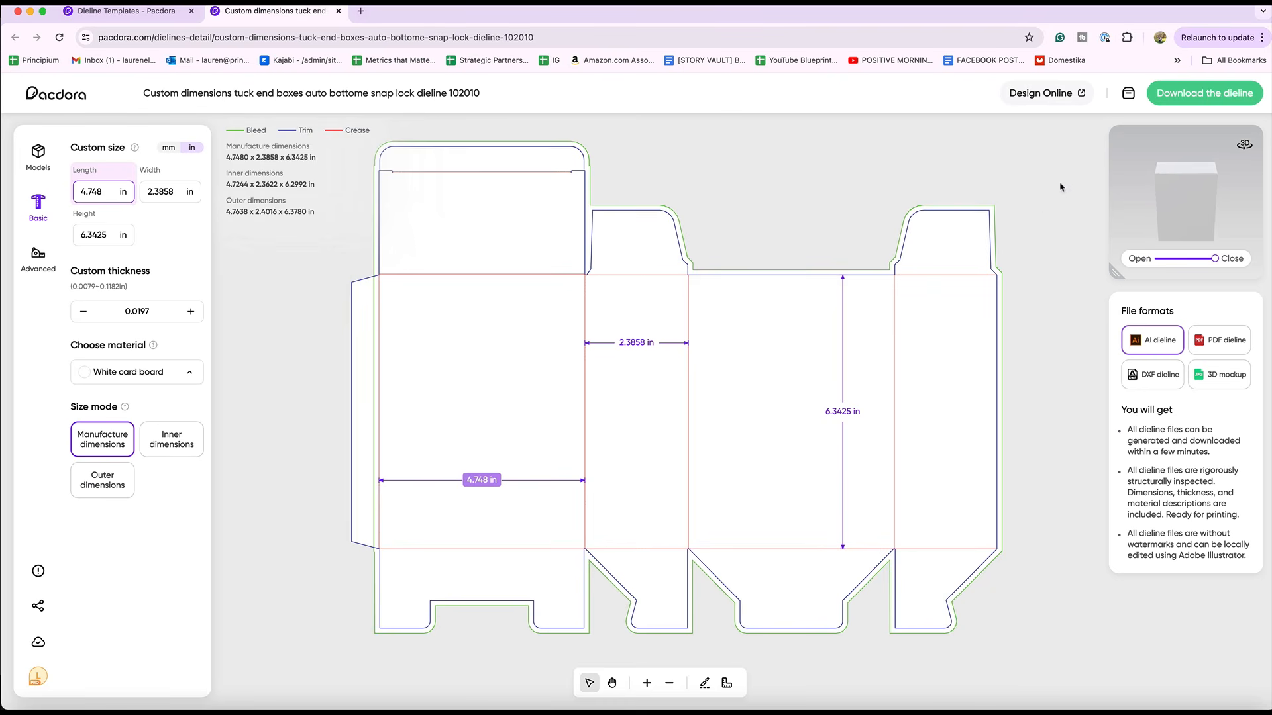
left_click_drag(1179, 224, 1112, 228)
left_click_drag(1202, 236, 1214, 209)
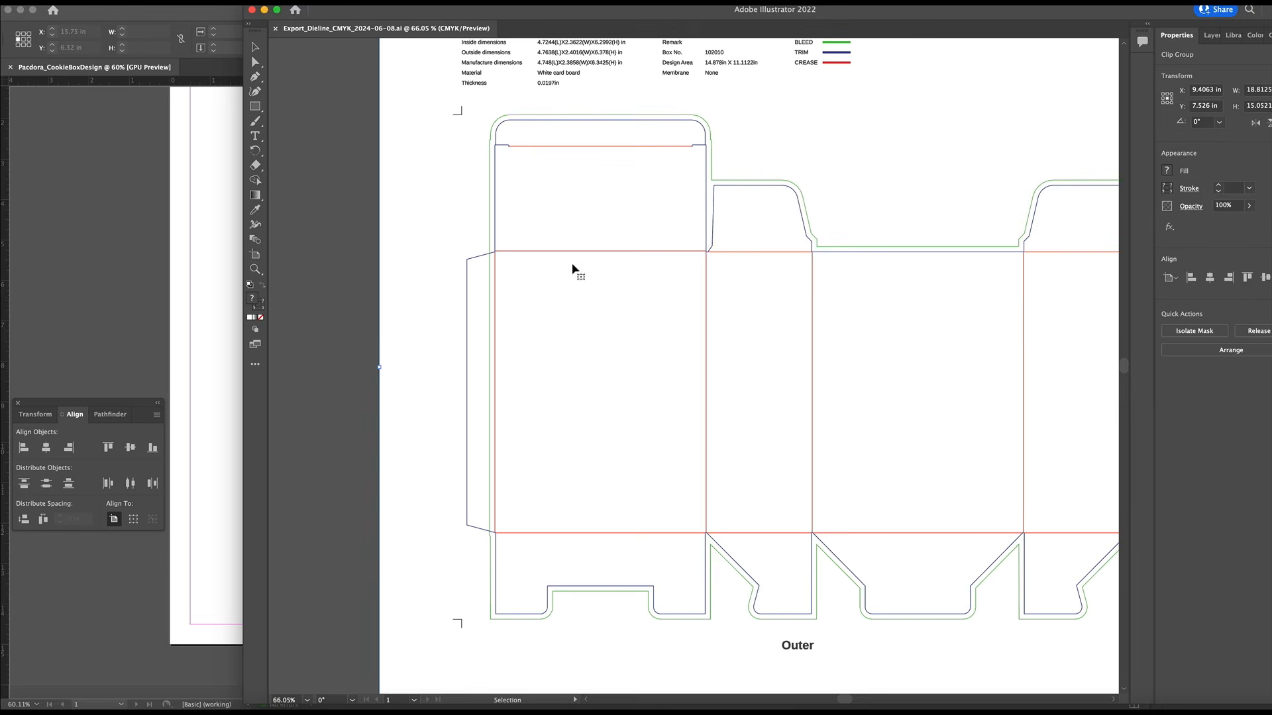
Delete the white background shape extending past the artboard in the exported dieline file in Illustrator
key("z")
left_click(572, 268, "alt")
key("v")
left_click(644, 304)
key("a")
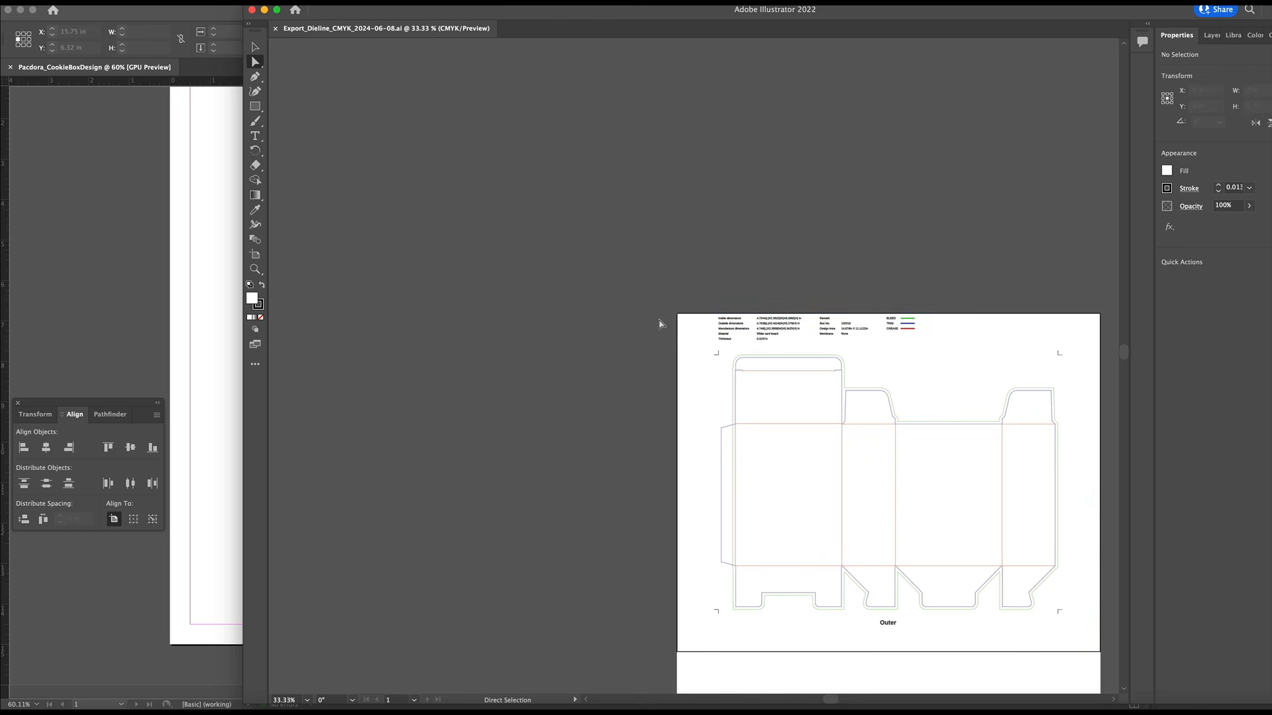
left_click(678, 335)
key("Delete")
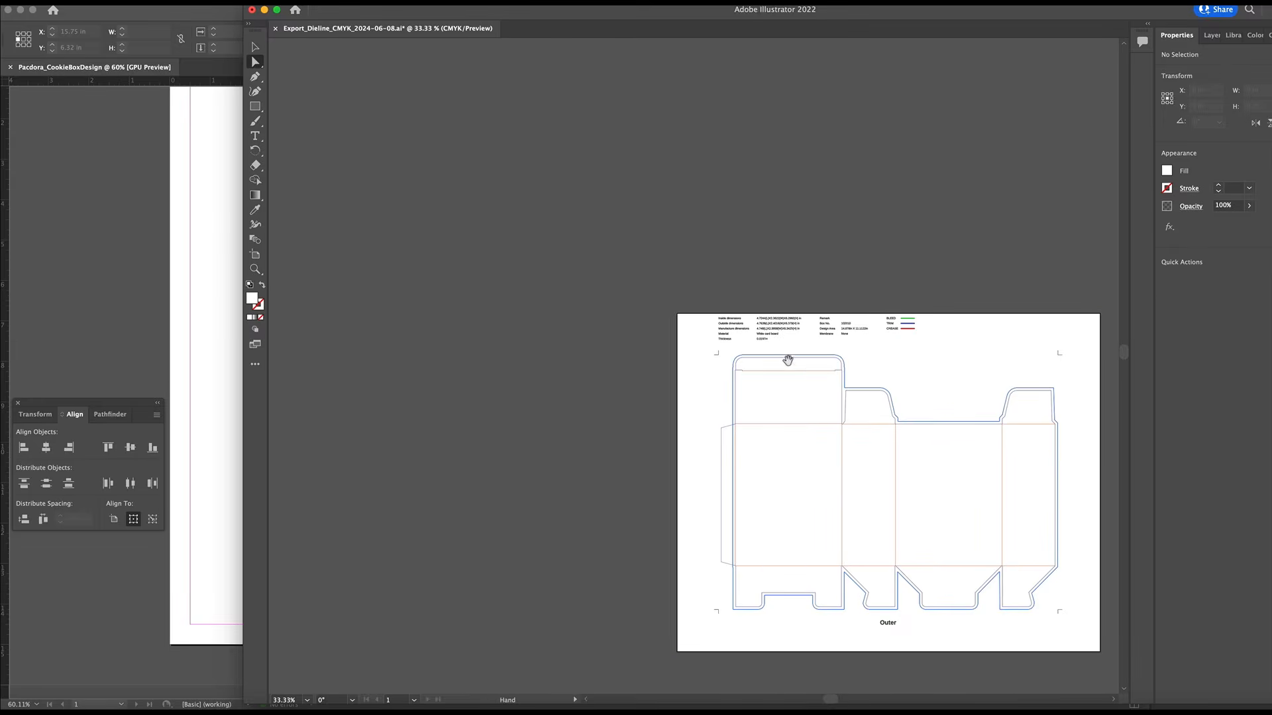
Select all of the dieline artwork and switch to the Pacdora_CookieBoxDesign document in InDesign
left_click_drag(819, 356, 645, 185)
key("v")
left_click(946, 140)
key("super+a")
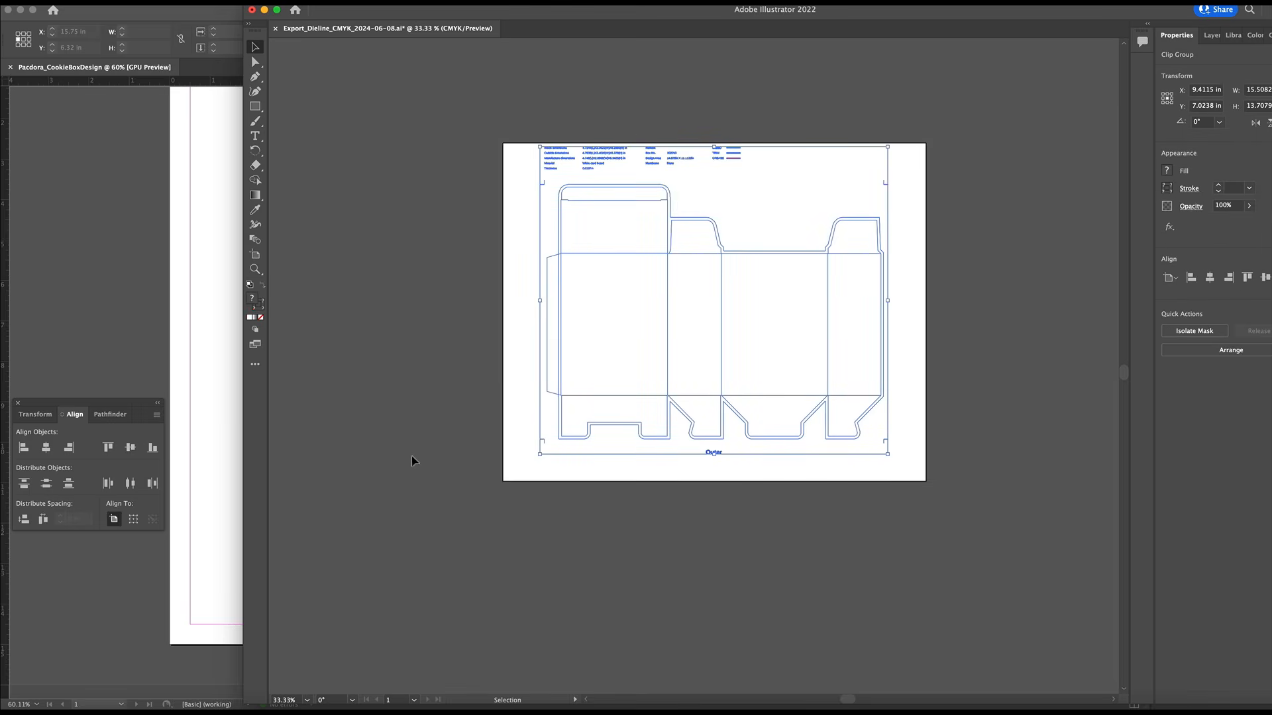
left_click(201, 388)
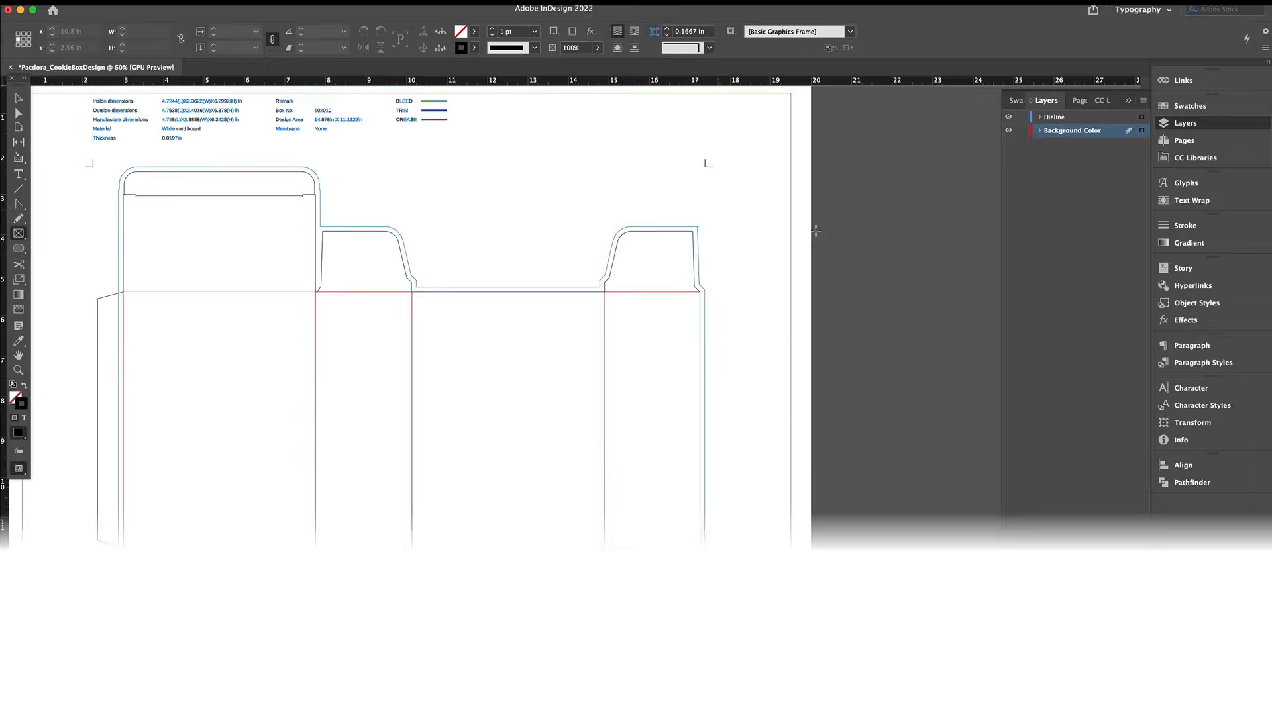
Draw a frame about 1.4 by 1.42 in just outside the page's right edge and fill it with the c66m60y59k44 swatch
left_click_drag(812, 229, 868, 287)
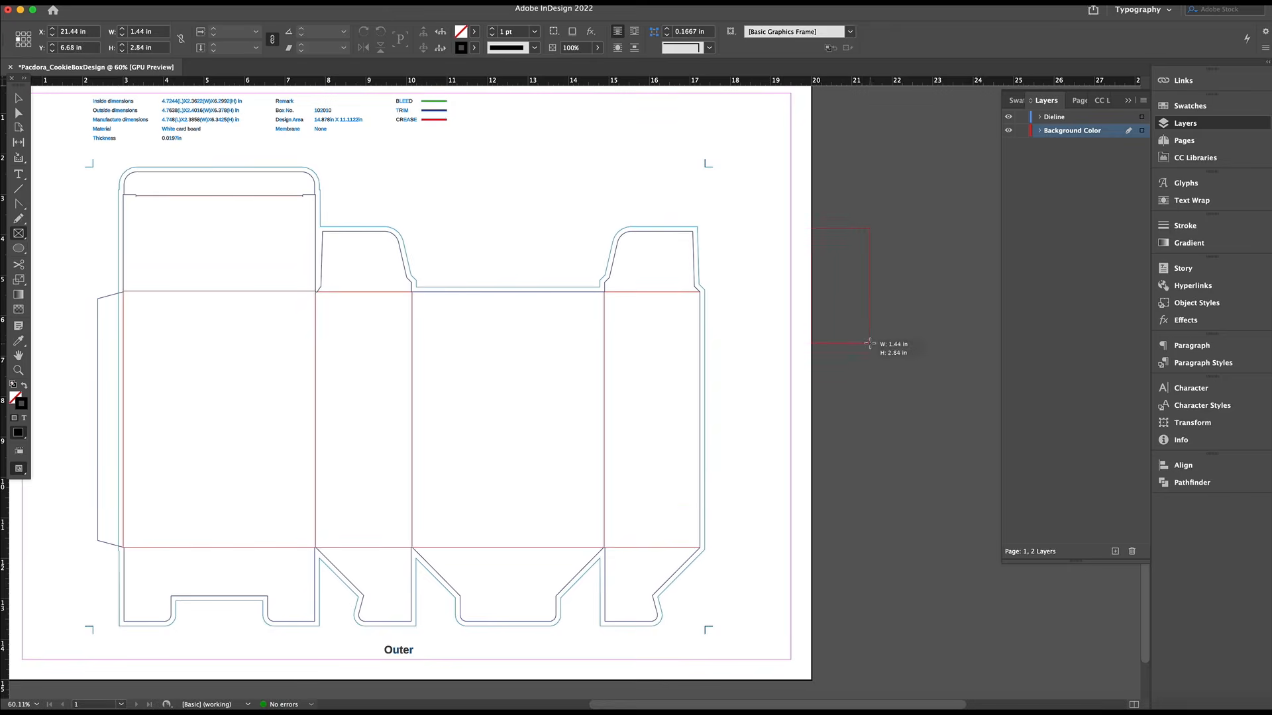
key("v")
left_click(1189, 107)
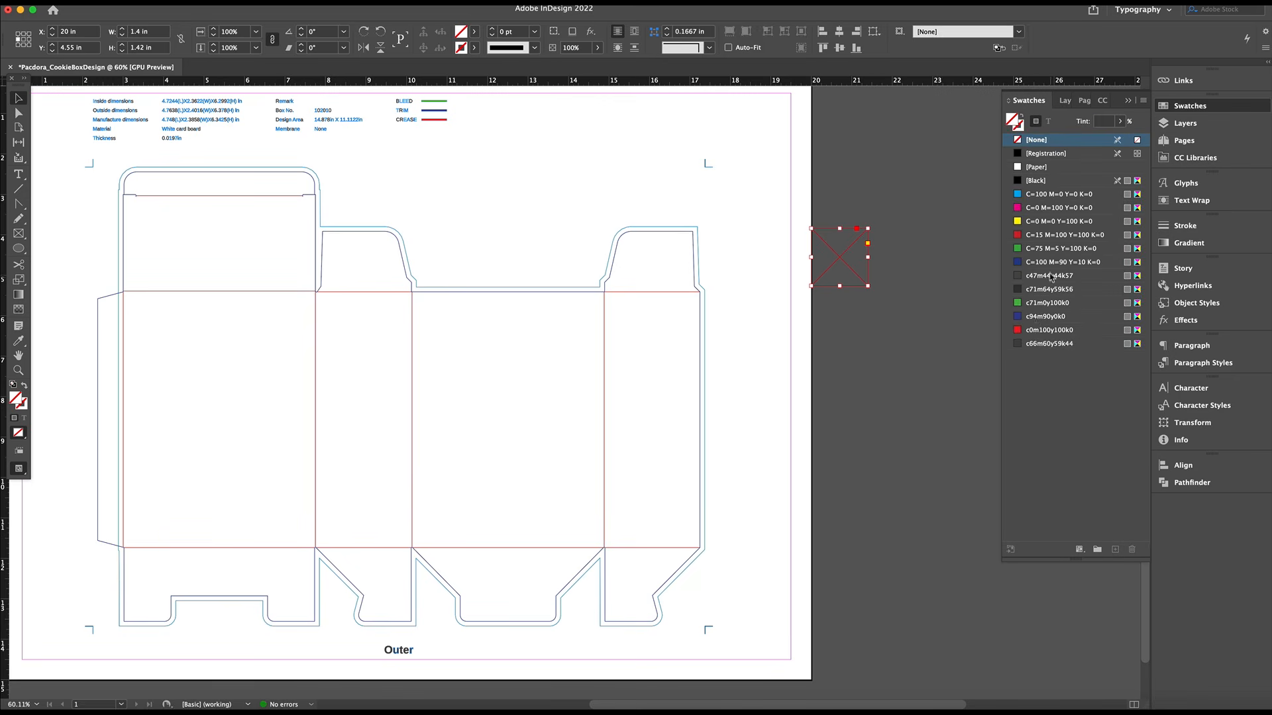
left_click(1046, 344)
Duplicate the c66m60y59k44 swatch and set the copy to RGB 230, 190, 216
left_click(1115, 549)
double_click(1041, 358)
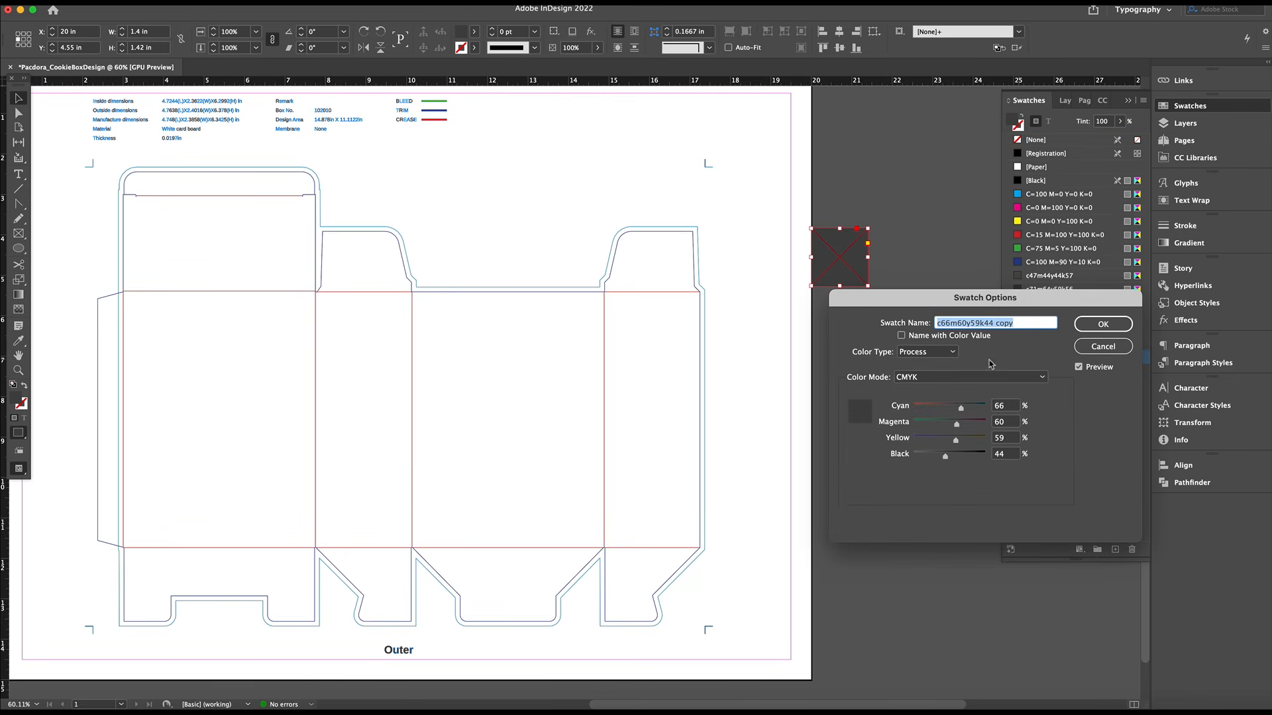
left_click(986, 376)
left_click(985, 18)
double_click(996, 405)
type("230")
key("Tab")
type("190")
key("Tab")
type("216")
Convert the copied swatch to CMYK and name it Light Pink
left_click(1004, 377)
left_click(985, 10)
left_click_drag(1040, 324, 939, 315)
type("Light Pink")
left_click(1103, 324)
left_click(927, 311)
Place a copy of the light pink square to its right and switch a duplicate of the Light Pink swatch to RGB mode
left_click_drag(854, 270, 913, 277)
left_click(1114, 550)
double_click(1046, 370)
left_click(1004, 377)
left_click(1005, 391)
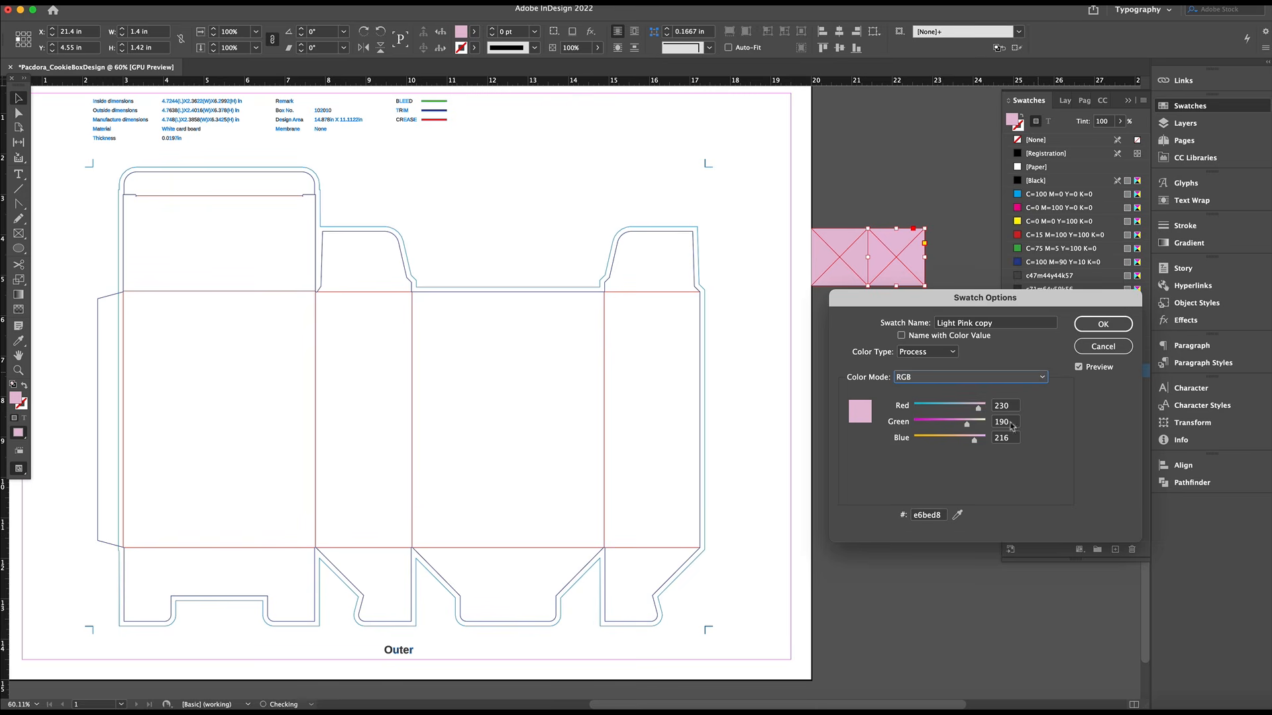
Define the swatch copy with red 188 and green 144, converted to CMYK, and name it Lavender
type("188")
key("Tab")
type("144")
key("Tab")
left_click(997, 377)
left_click(993, 363)
triple_click(1008, 324)
type("Lavender")
key("Return")
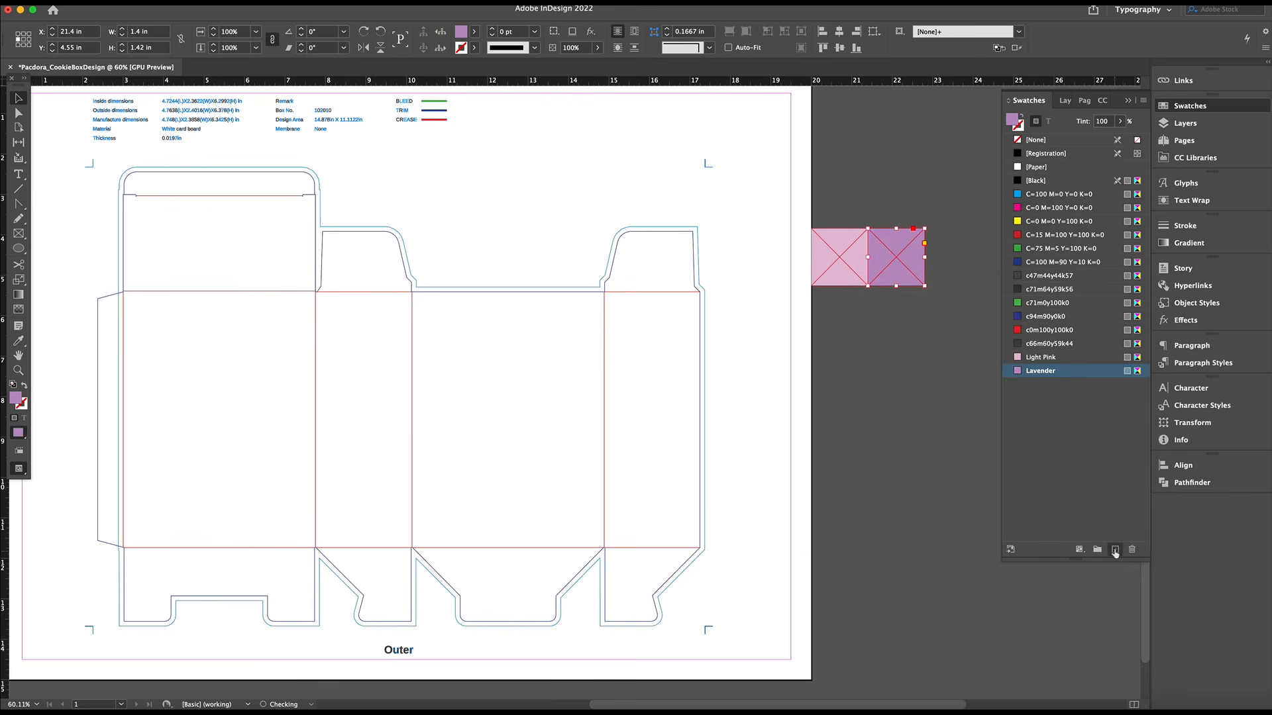
Duplicate the Lavender swatch in RGB mode and place a copy of the lavender square to its right
left_click(1114, 550)
left_click_drag(922, 261, 980, 261)
double_click(1030, 385)
left_click(970, 377)
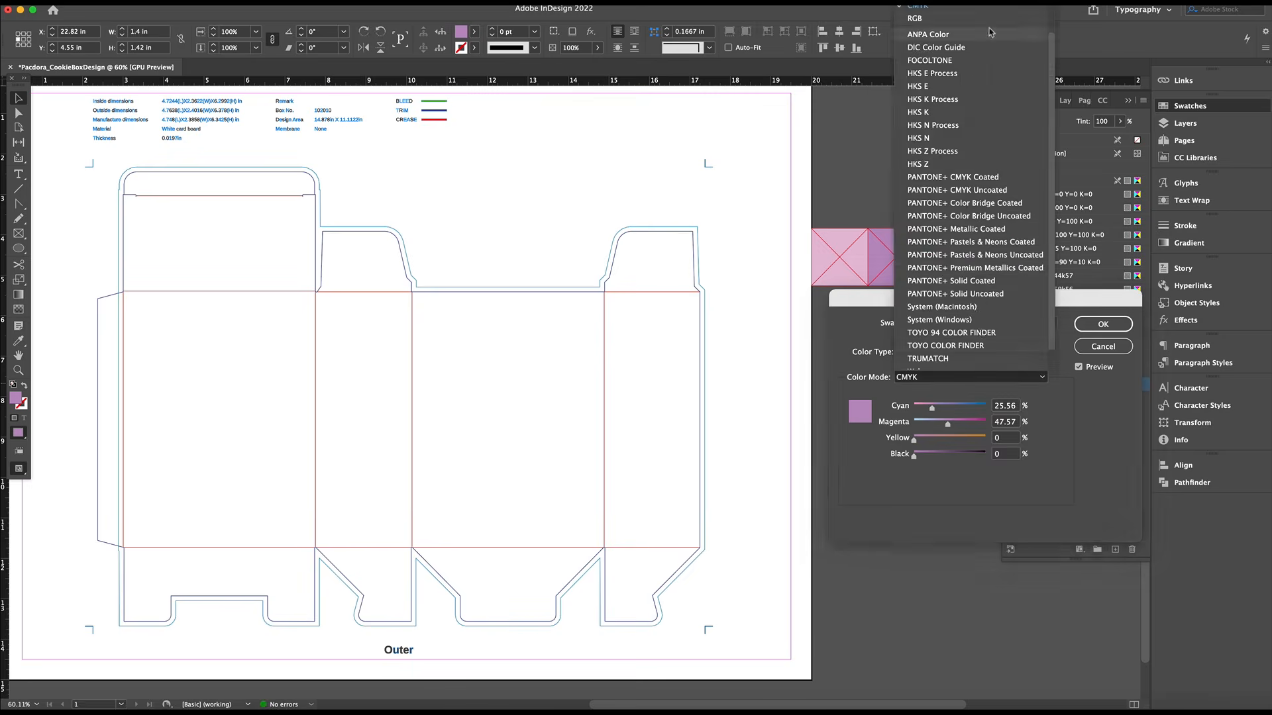
left_click(947, 18)
Define the Lavender copy as RGB 140, 103, 171, converted to CMYK, and name it Purple
type("140")
key("Tab")
type("103")
key("Tab")
type("171")
left_click(971, 376)
left_click(947, 10)
left_click_drag(994, 324, 651, 225)
type("Purple")
key("Return")
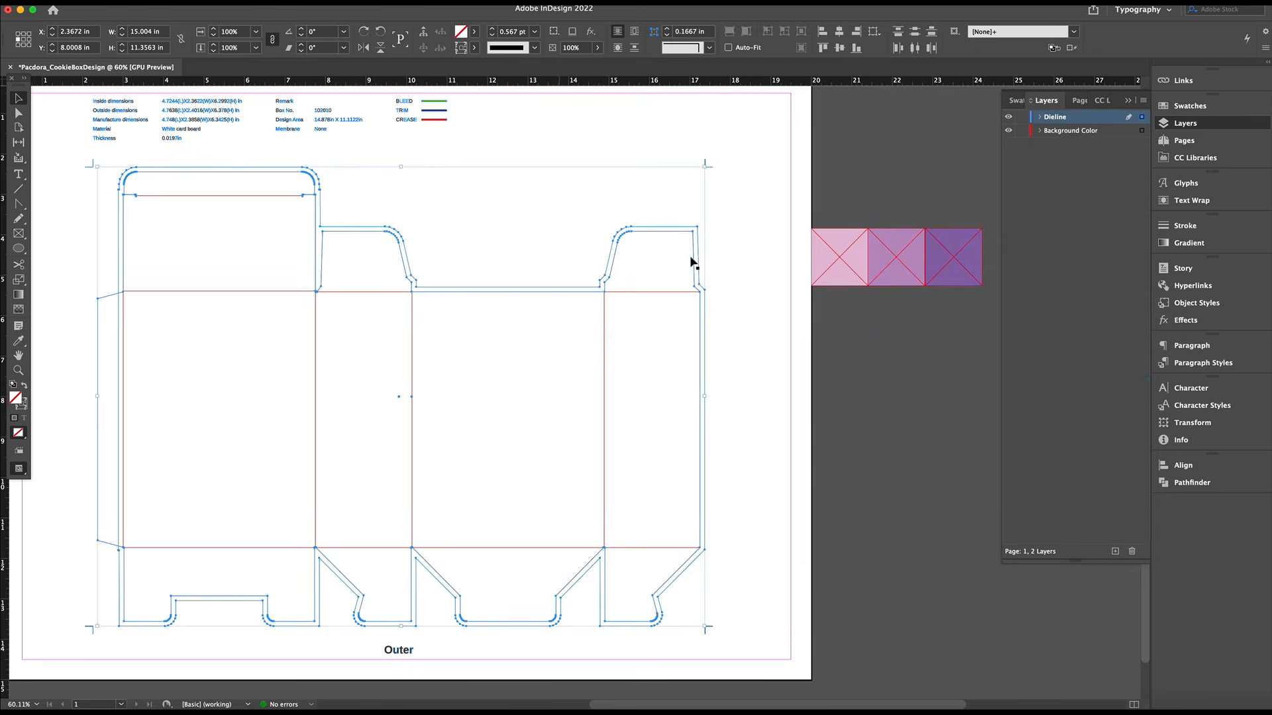
Fill the box dieline shapes on the Background Color layer with the Lavender swatch
left_click(1064, 131)
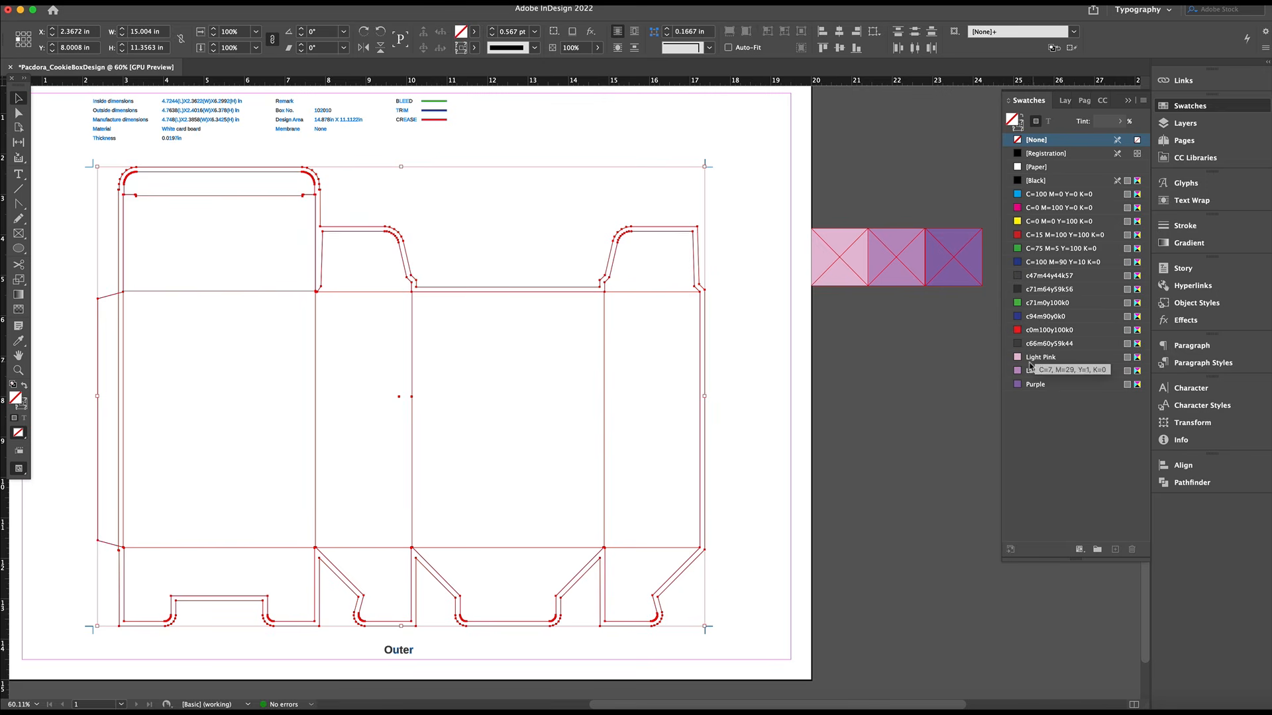
left_click(1031, 371)
left_click(909, 365)
left_click(672, 362)
left_click(292, 173)
left_click(743, 334)
key("super+z")
key("super+z")
left_click(1186, 124)
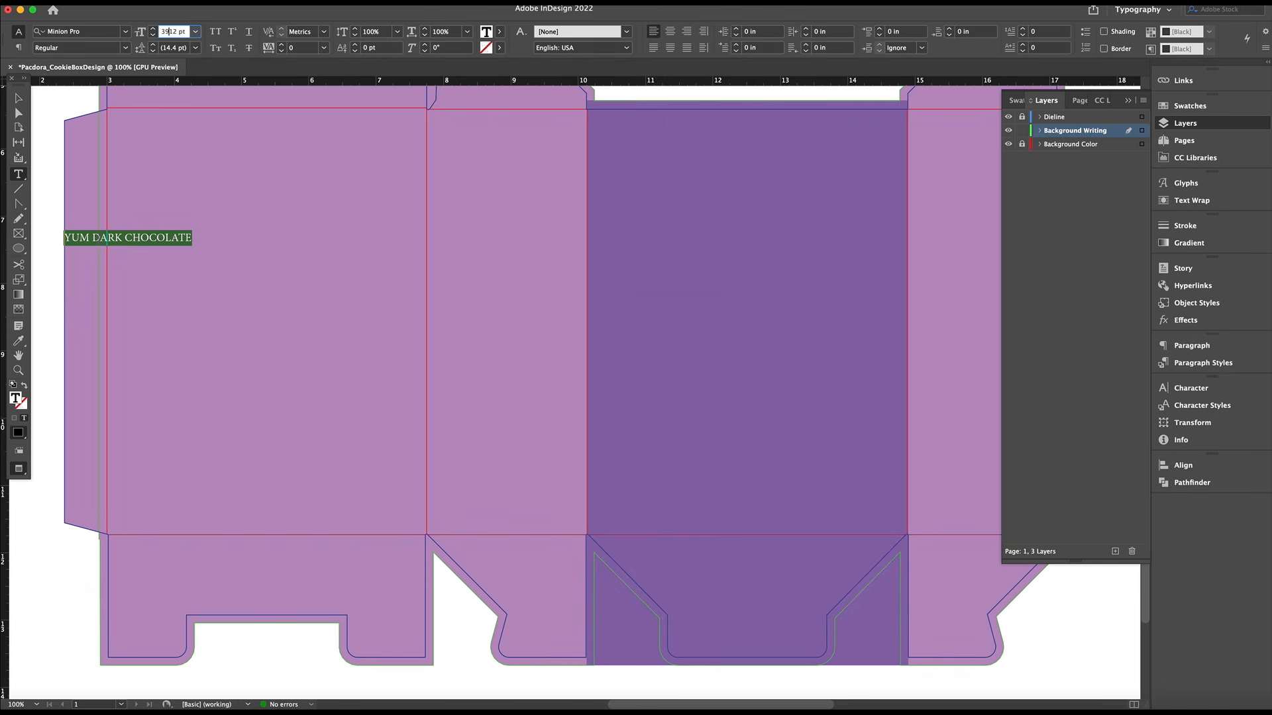
Set the YUM DARK CHOCOLATE text size to 39 pt
key("Return")
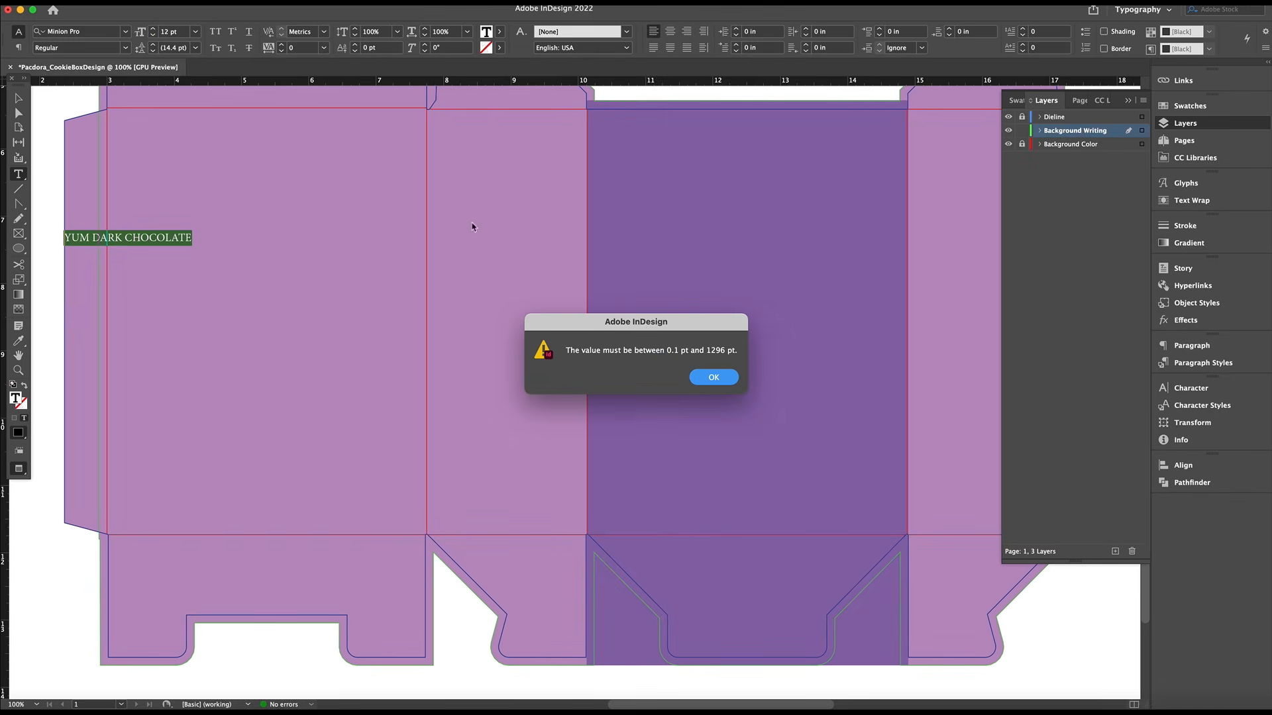
left_click(704, 372)
type("39")
key("Tab")
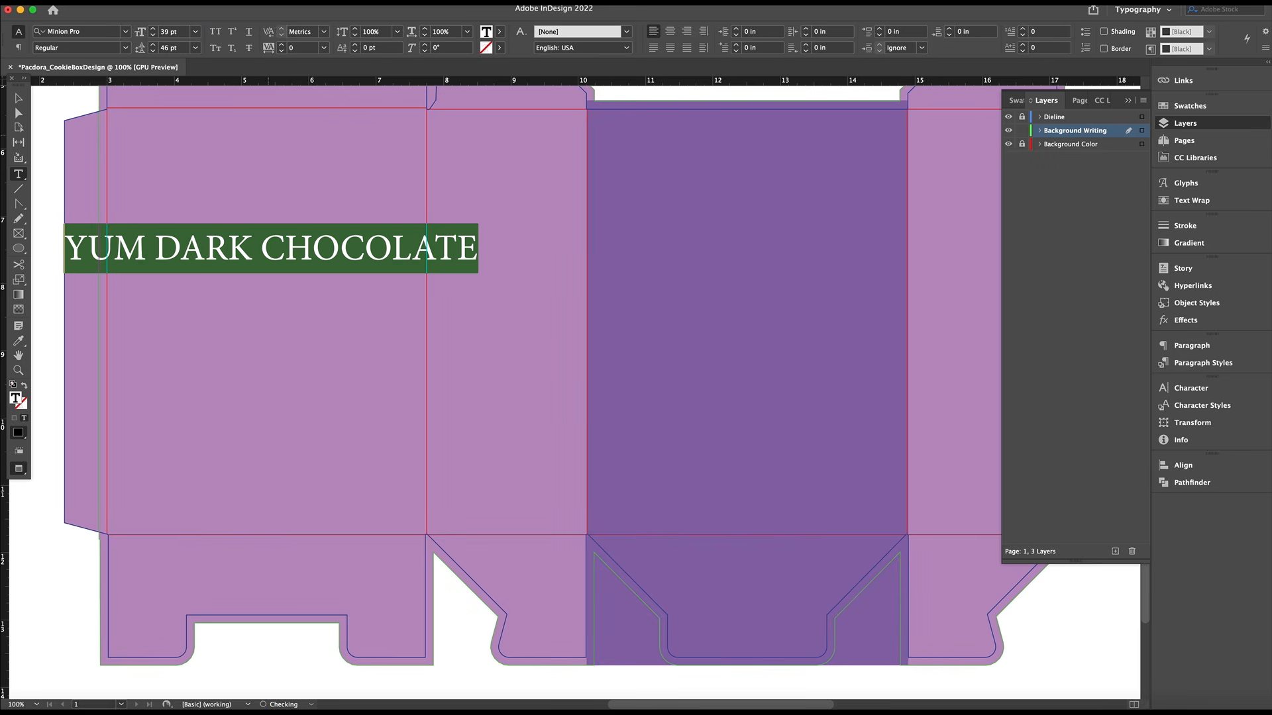
Set the YUM DARK CHOCOLATE text in Gobold Hollow Regular and color it with the Purple swatch
left_click(90, 29)
type("GOB")
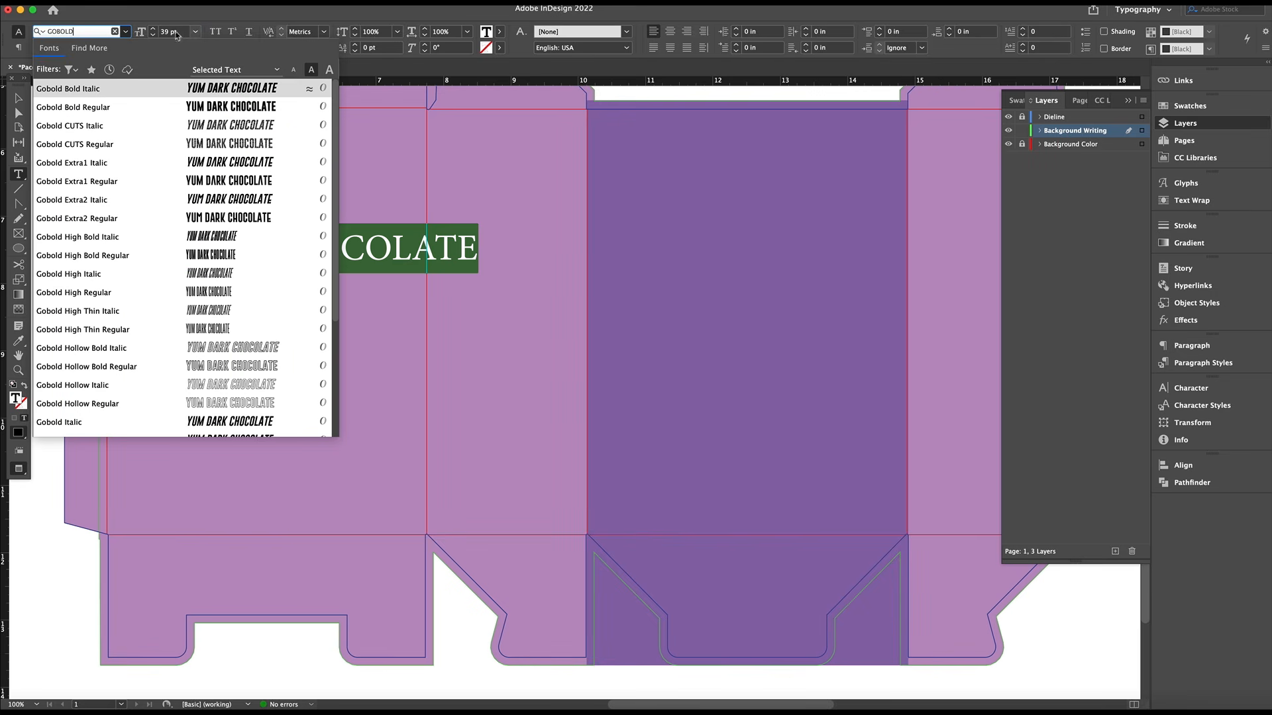
type("OLD")
left_click(147, 403)
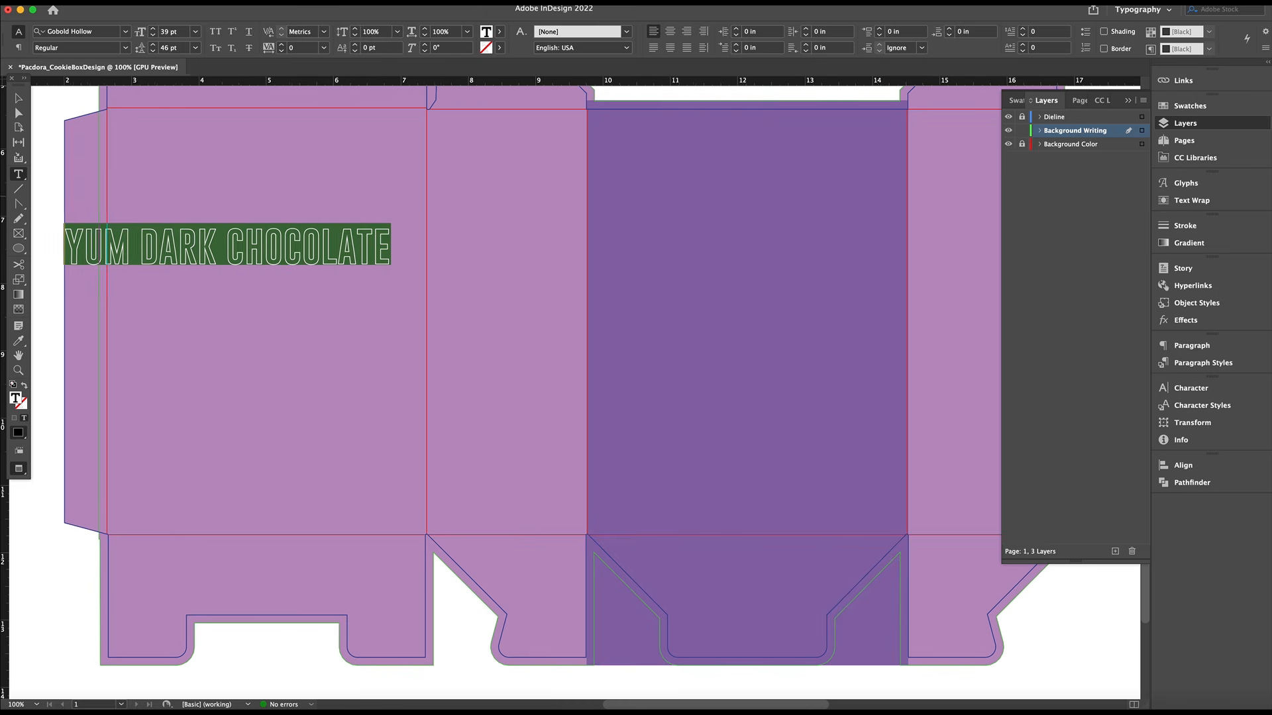
scroll(573, 391, "left", 3)
left_click(1189, 106)
left_click(1035, 384)
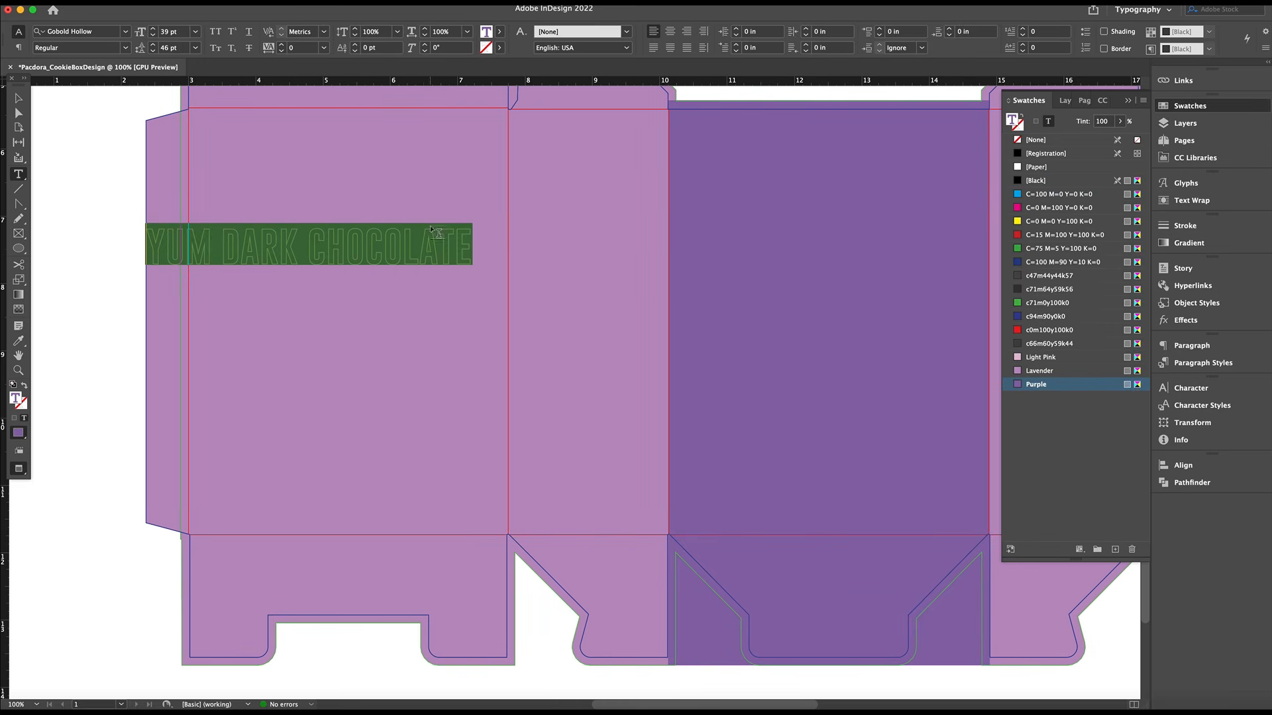
Repeat YUM DARK CHOCOLATE across two rows and narrow the text frame to about 14.89 in, ending at the dieline's right edge
key("Right")
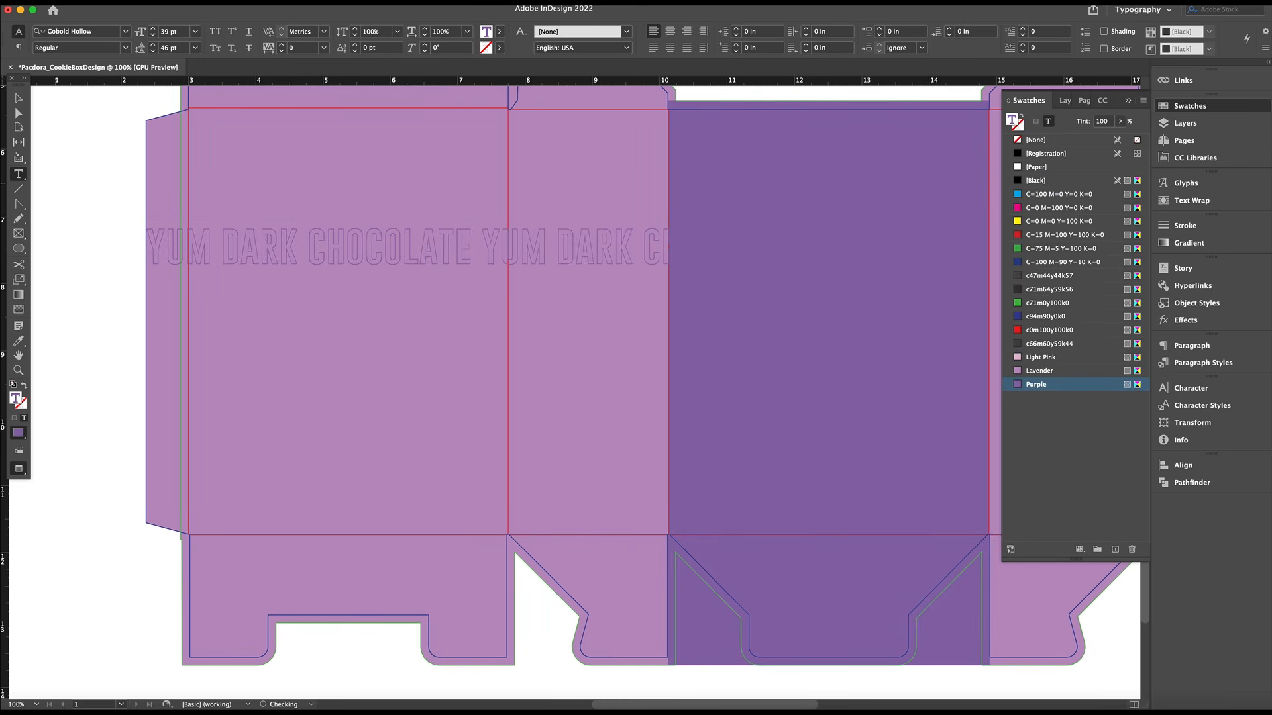
scroll(636, 371, "right", 2)
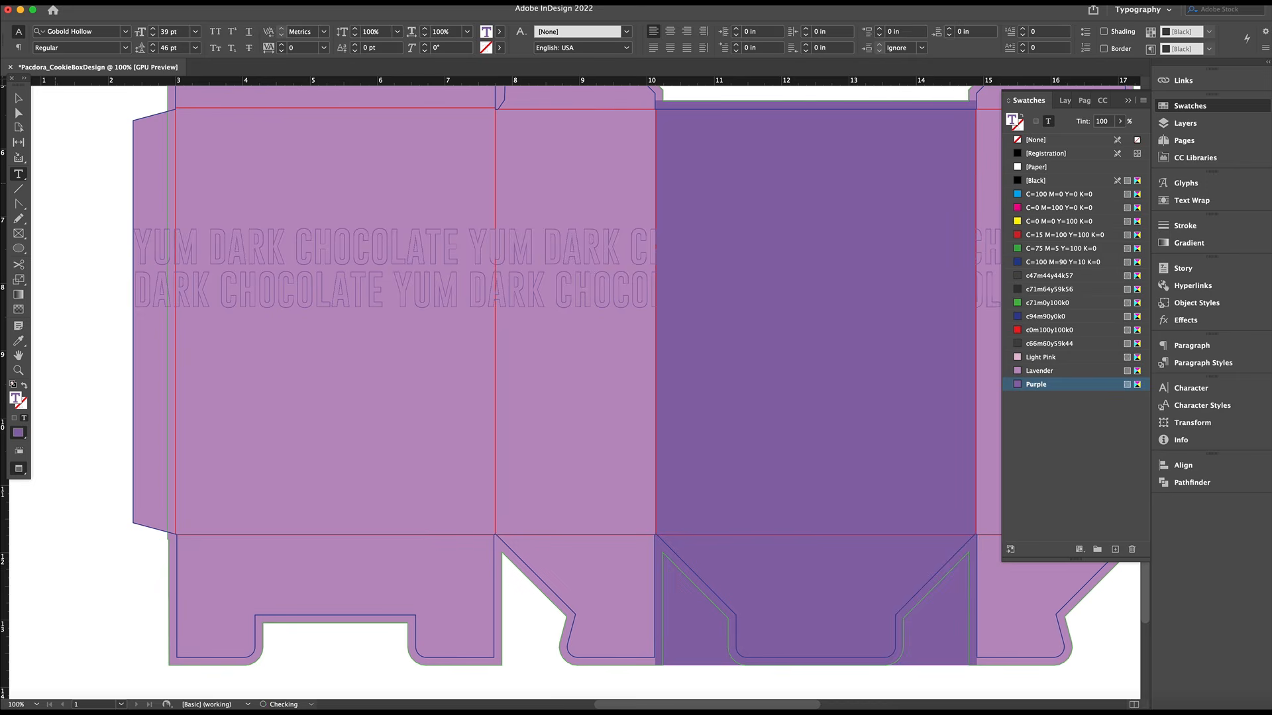
key("Escape")
scroll(847, 464, "right", 10)
left_click_drag(852, 468, 786, 467)
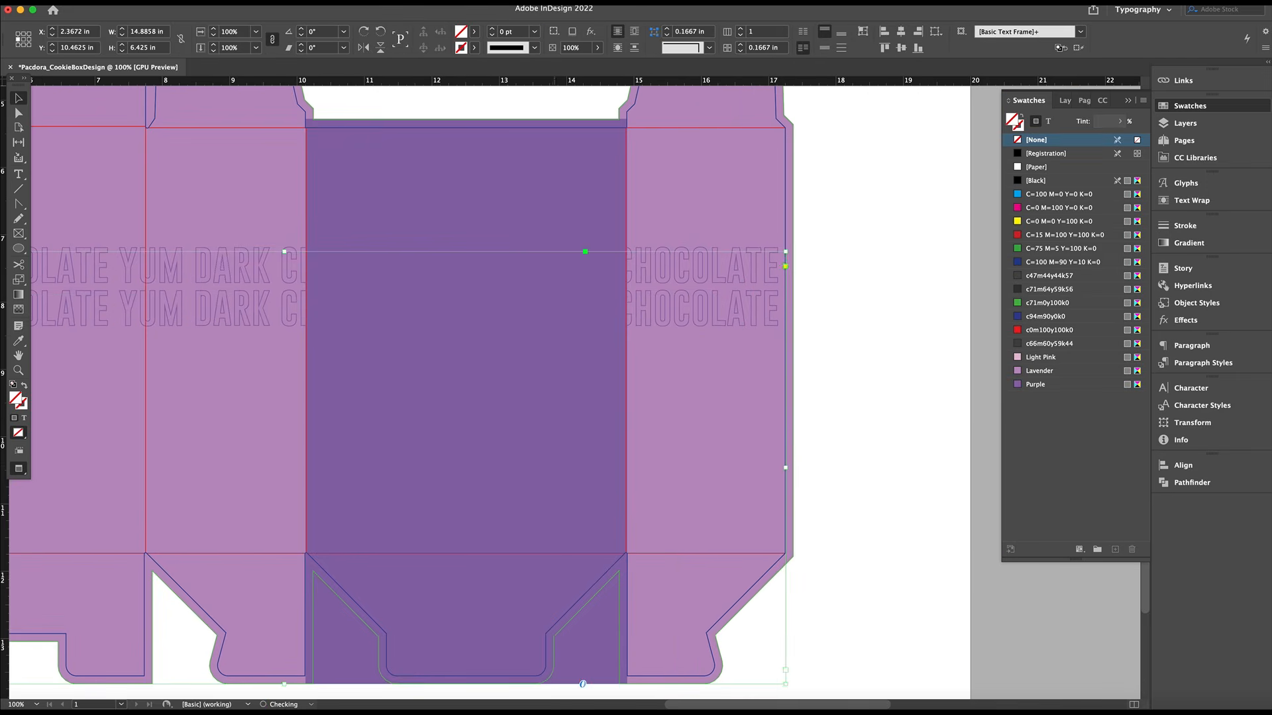
Copy the two rows of background text and paste them repeatedly to fill the lower part of the box panels
scroll(636, 464, "left", 8)
scroll(532, 490, "down", 2)
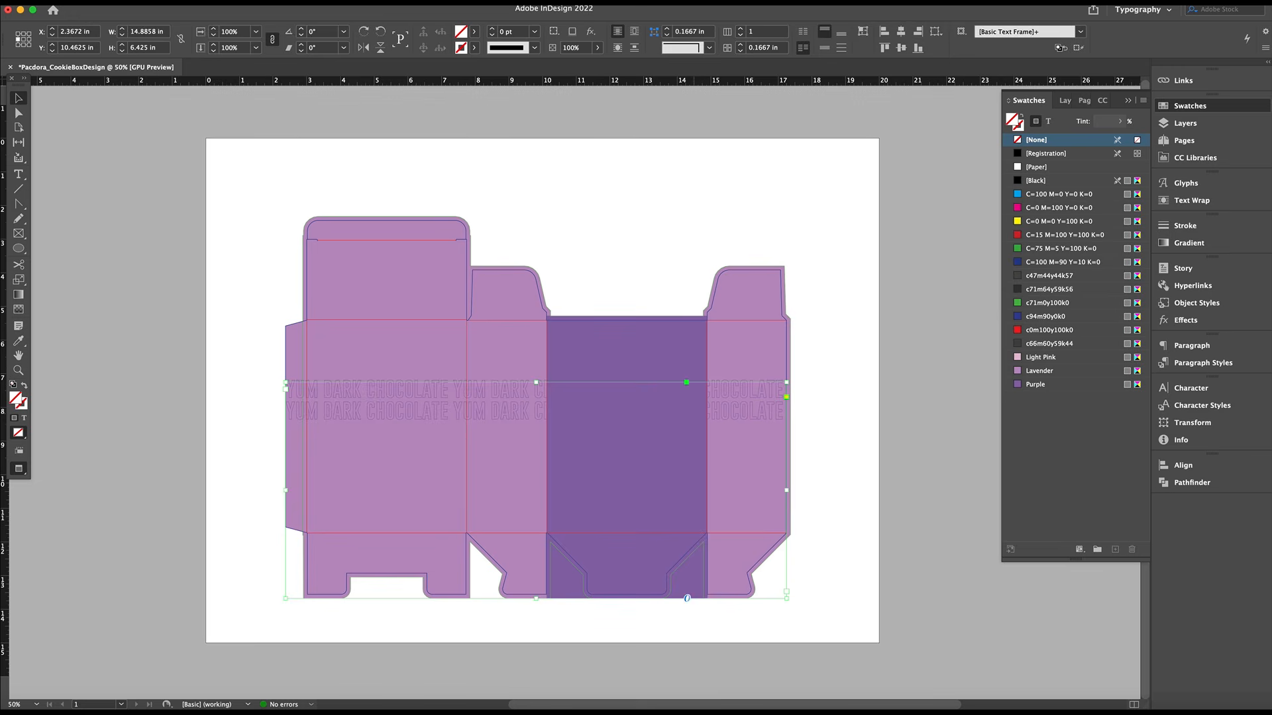
double_click(728, 414)
key("super+a")
key("super+c")
key("super+v")
key("super+v")
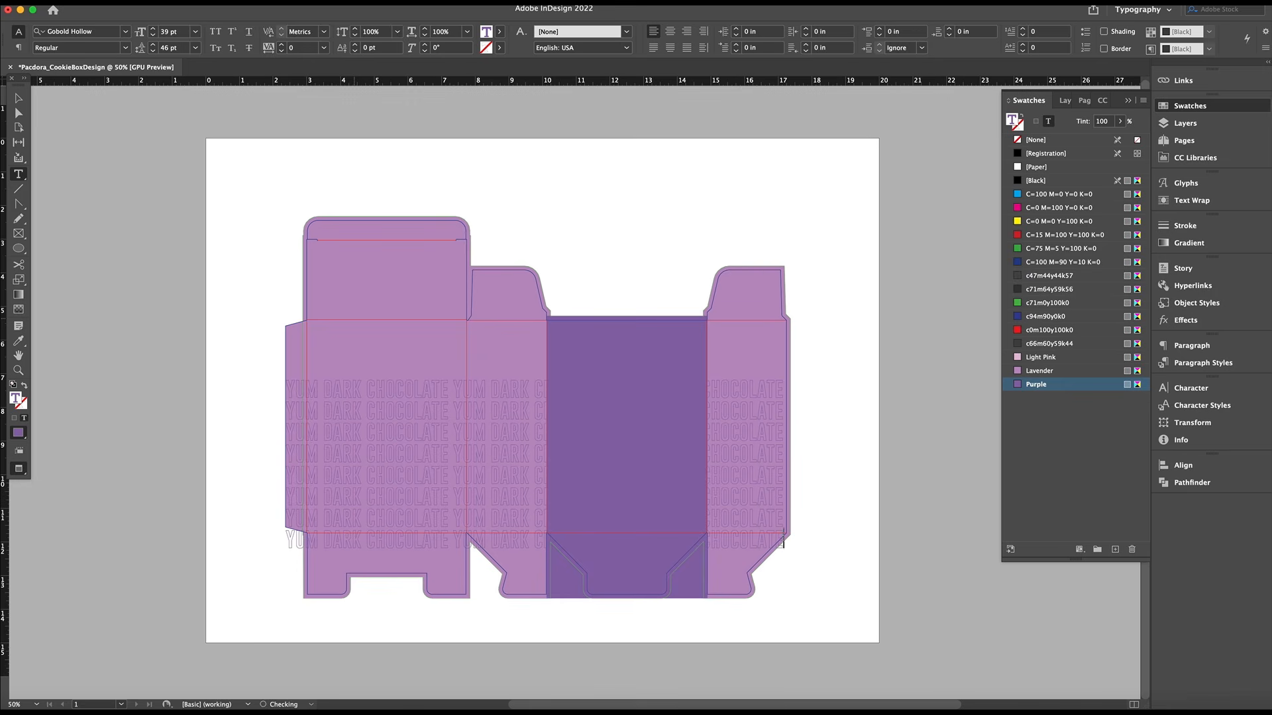
key("Escape")
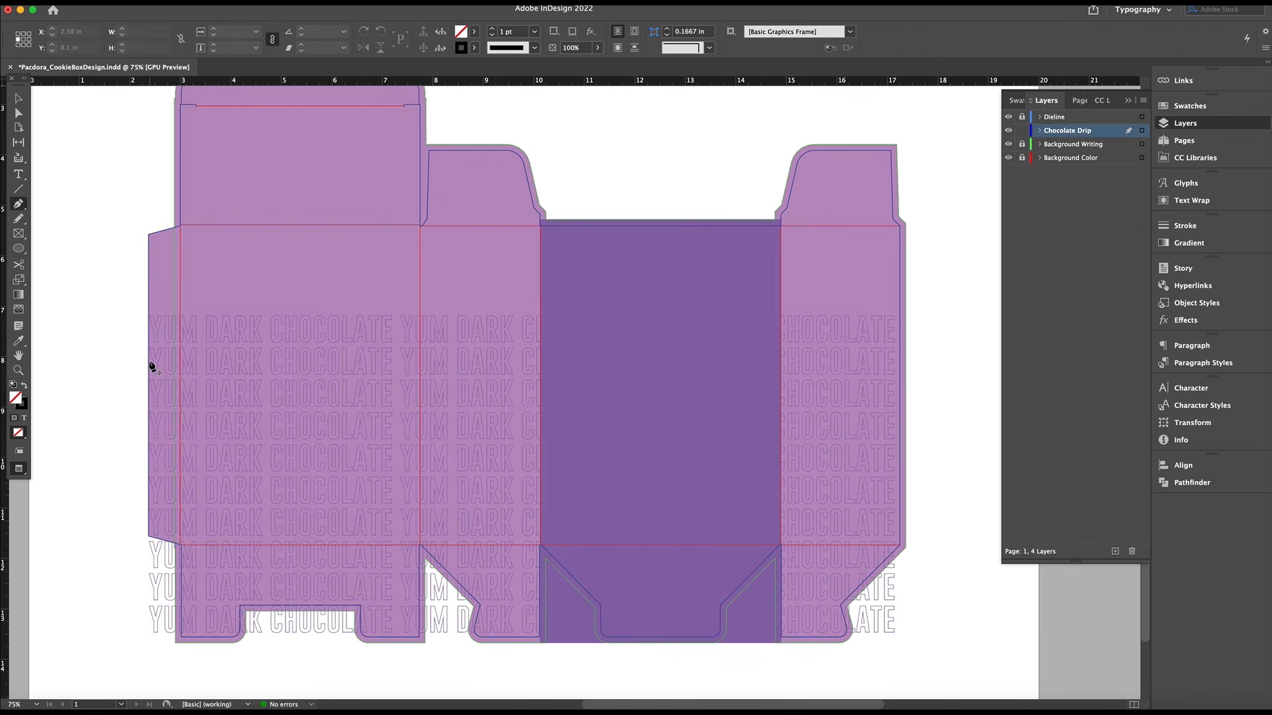
Draw a wavy drip outline across the box panels on the Chocolate Drip layer, starting at the glue flap's outer edge
left_click(147, 363)
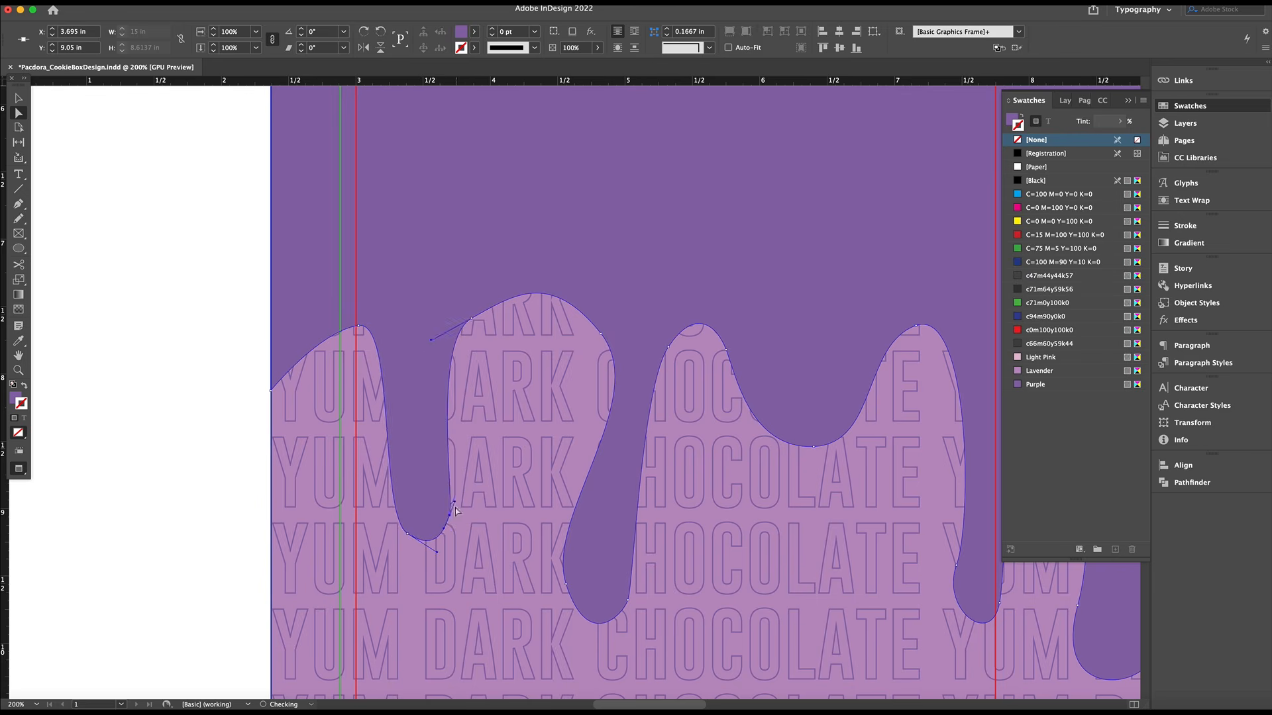
left_click_drag(444, 523, 437, 516)
left_click_drag(472, 318, 474, 314)
left_click_drag(564, 568, 595, 584)
left_click_drag(629, 594, 647, 587)
left_click_drag(437, 515, 434, 538)
Smooth the curves of the drip outline by adjusting its anchor points and handles
key("a")
left_click_drag(474, 314, 475, 319)
left_click_drag(434, 341, 443, 341)
left_click_drag(516, 296, 505, 292)
left_click(668, 347)
left_click_drag(694, 369, 336, 300)
left_click_drag(681, 279, 683, 287)
left_click_drag(788, 597, 792, 564)
left_click_drag(784, 587, 591, 388)
left_click_drag(658, 485, 658, 469)
left_click(903, 323)
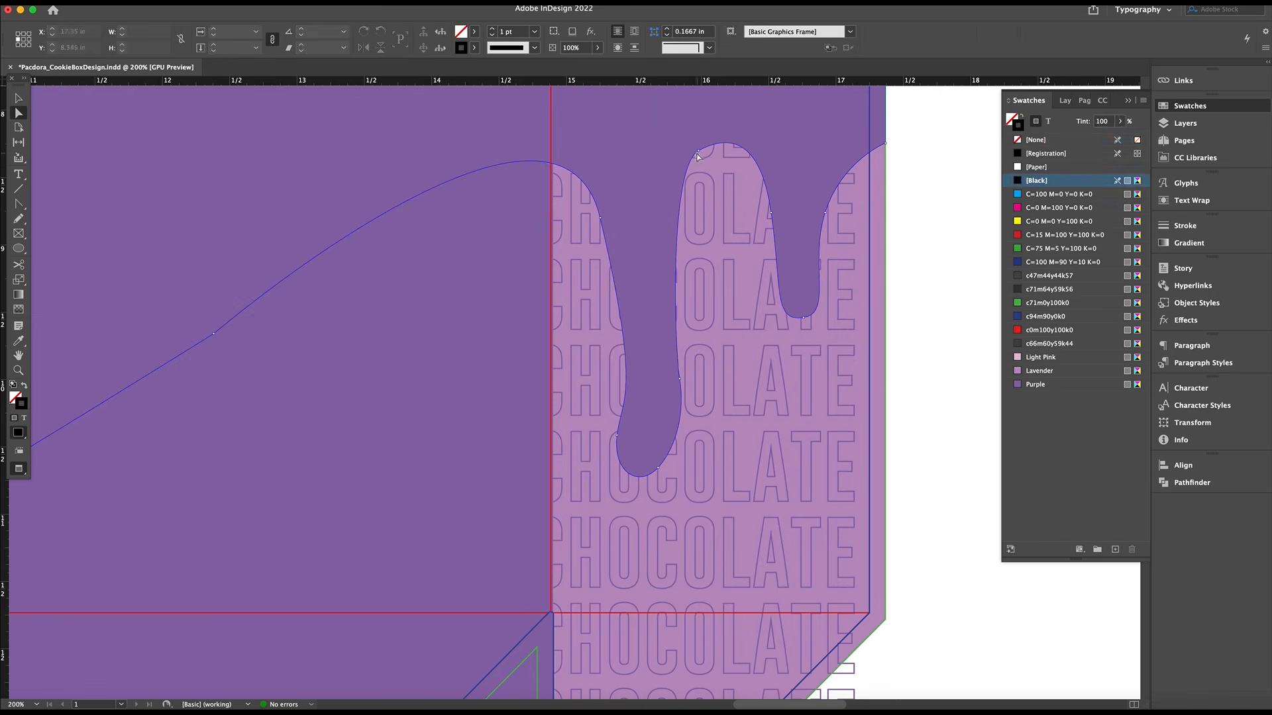
Refine the remaining drip curves, starting with the crest between the two drips on the far side panel
left_click(698, 151)
left_click_drag(716, 134, 732, 130)
left_click(924, 199)
left_click(552, 379, "alt+super")
left_click_drag(551, 378, 723, 418)
left_click(722, 466)
left_click(918, 411)
left_click(471, 319, "alt+super")
left_click_drag(470, 320, 792, 375)
left_click(400, 386)
left_click(1065, 598)
key("v")
left_click(1064, 101)
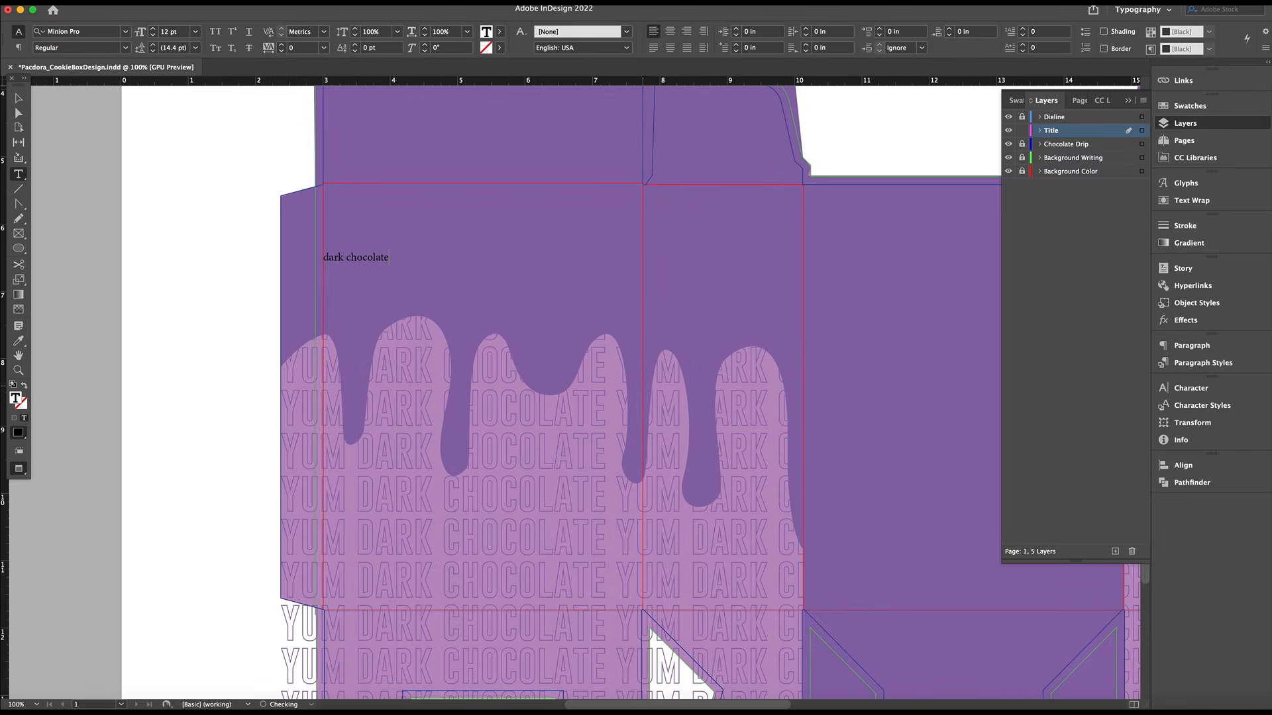
Enlarge the centered two-line "dark chocolate cookies" title to 23 pt and color it Light Pink
left_click(153, 28)
left_click(153, 28)
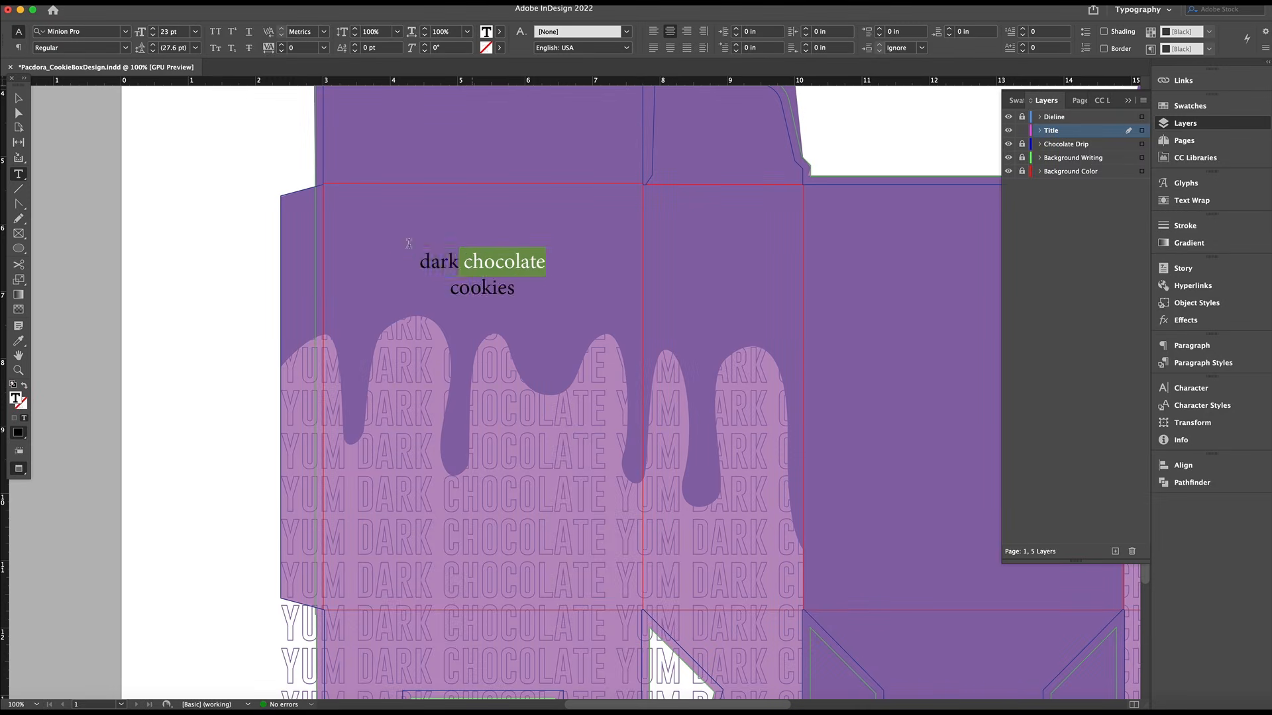
left_click(1016, 100)
left_click(1042, 357)
Set the title words "dark chocolate" in Gobold and in all caps
left_click_drag(420, 263, 548, 264)
left_click(74, 31)
type("gobo")
scroll(317, 168, "down", 5)
left_click(229, 429)
left_click(216, 32)
Set the title word "cookies" to 40 pt with 41 pt leading
left_click_drag(450, 300, 520, 312)
left_click(141, 32)
type("40")
key("Tab")
type("41")
key("Return")
Browse the typefaces and give the title word "cookies" a chunky all-caps display font
left_click(125, 32)
scroll(269, 112, "up", 10)
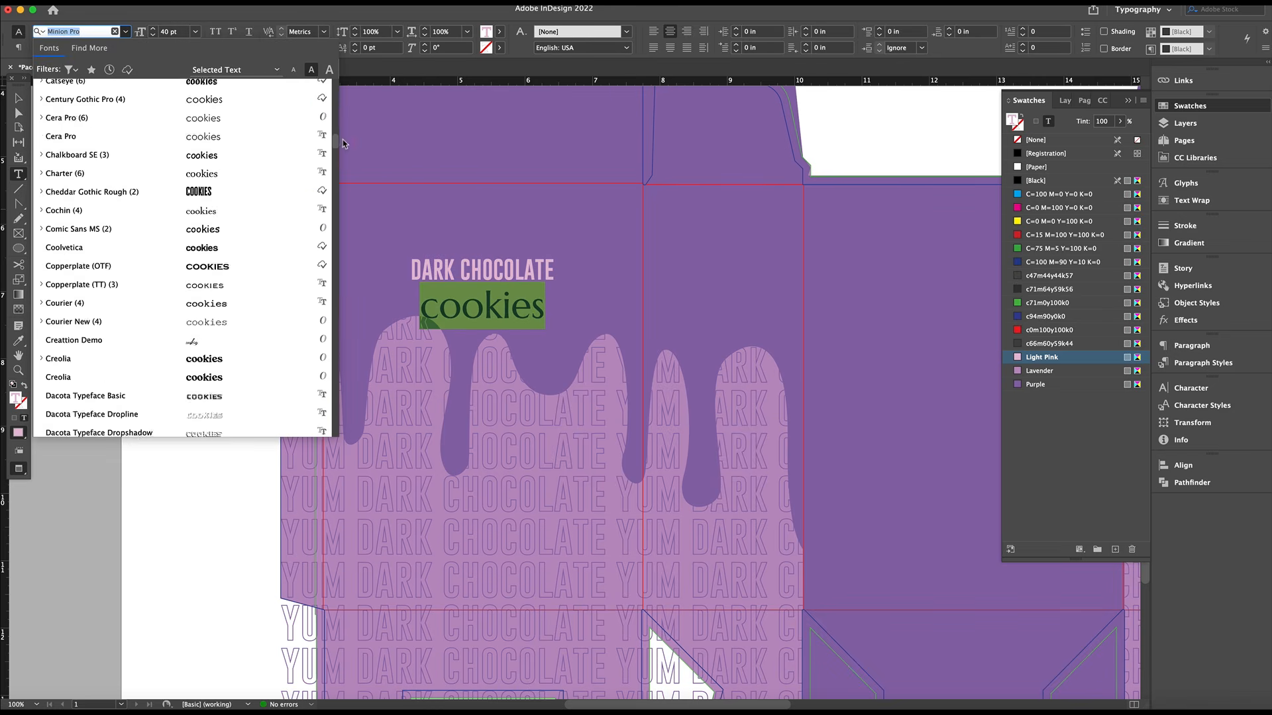
left_click(252, 145)
key("Escape")
key("Up")
key("Up")
key("Up")
key("Up")
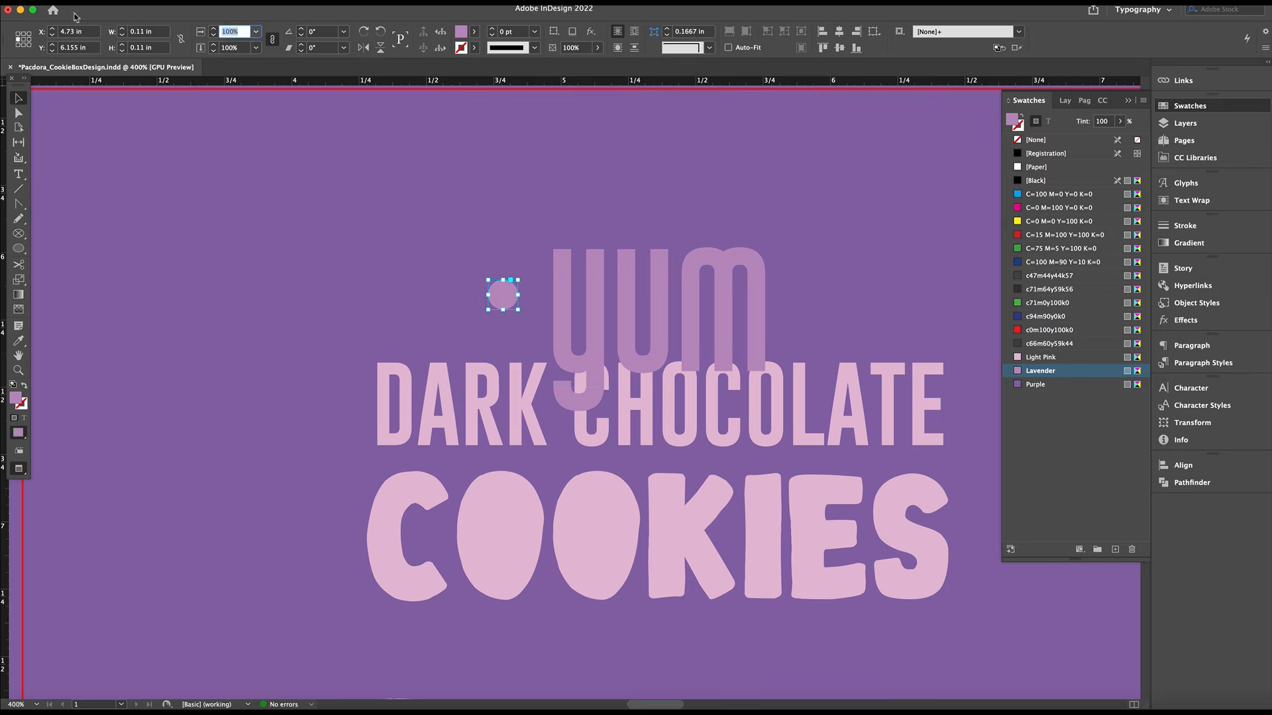
Copy the Lavender circle beside "yum" twice outward as progressively smaller dots, the middle one 0.055 in wide
right_click(522, 319)
left_click(457, 299)
left_click_drag(429, 273, 521, 313)
left_click(501, 304)
left_click(468, 296)
key("super+equal")
key("super+equal")
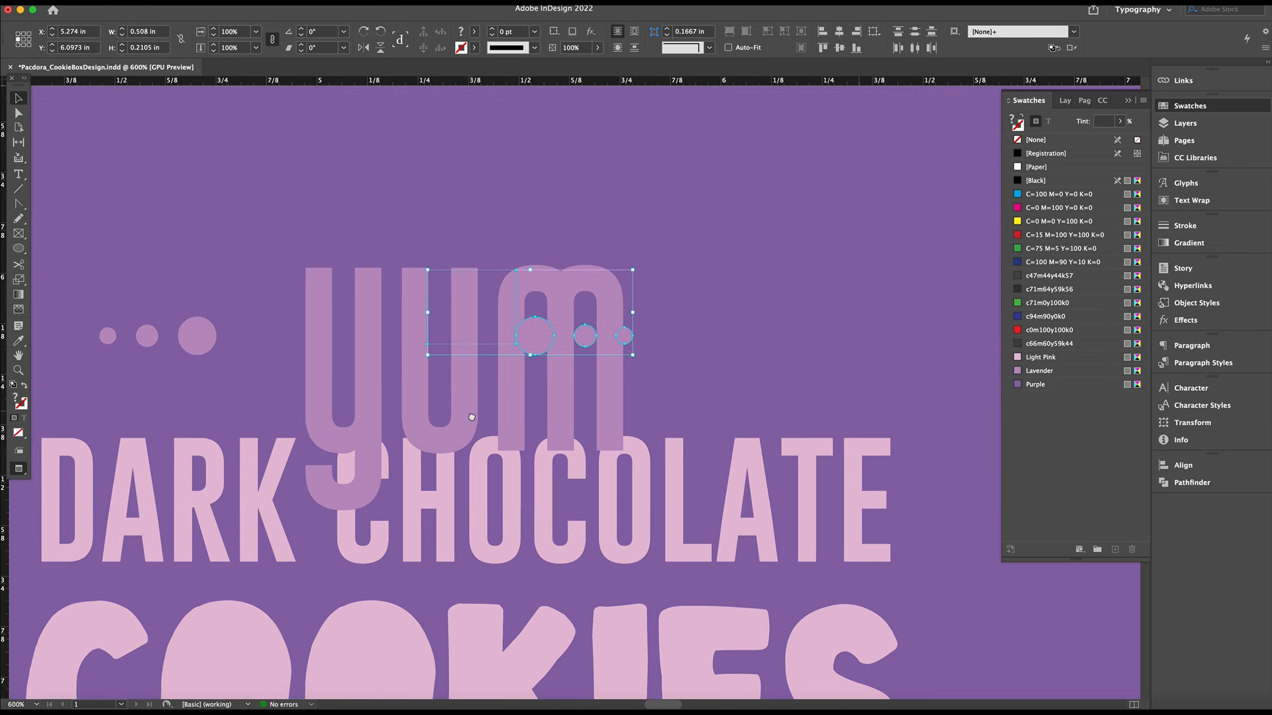
Mirror a copy of the three Lavender dots onto the opposite side of "yum"
left_click_drag(471, 417, 404, 417)
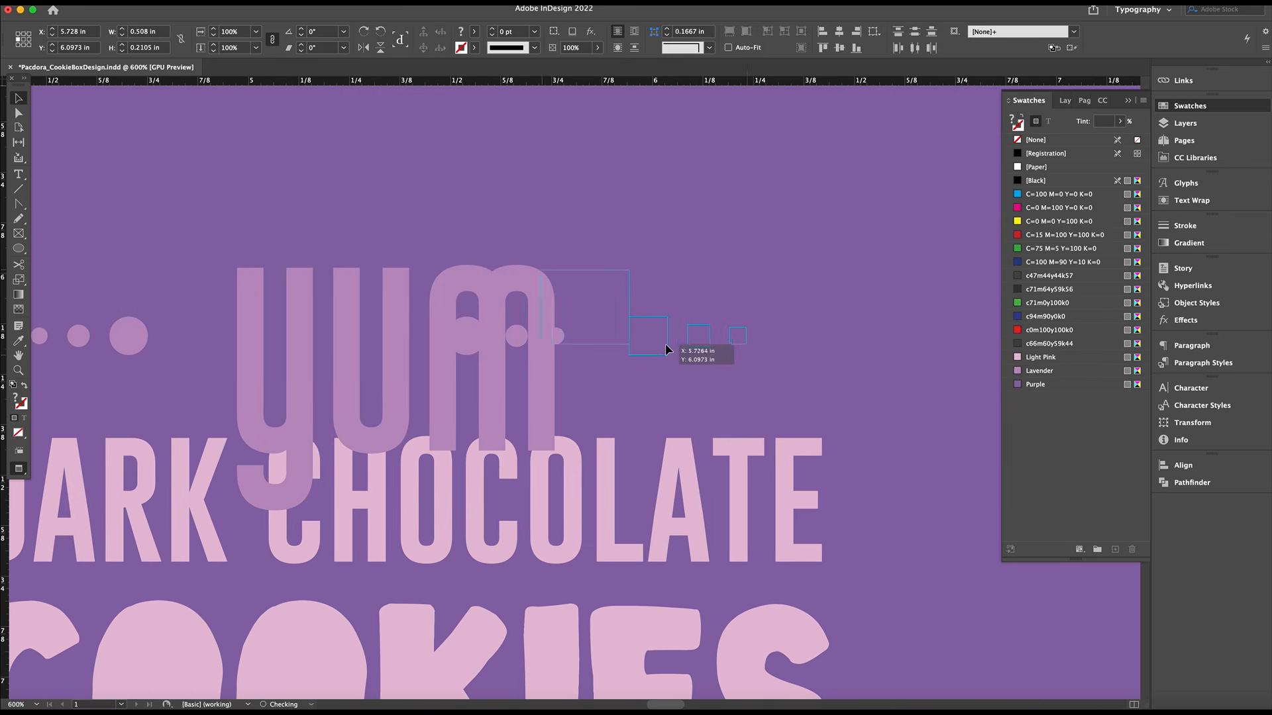
left_click_drag(666, 349, 665, 351)
left_click(747, 200)
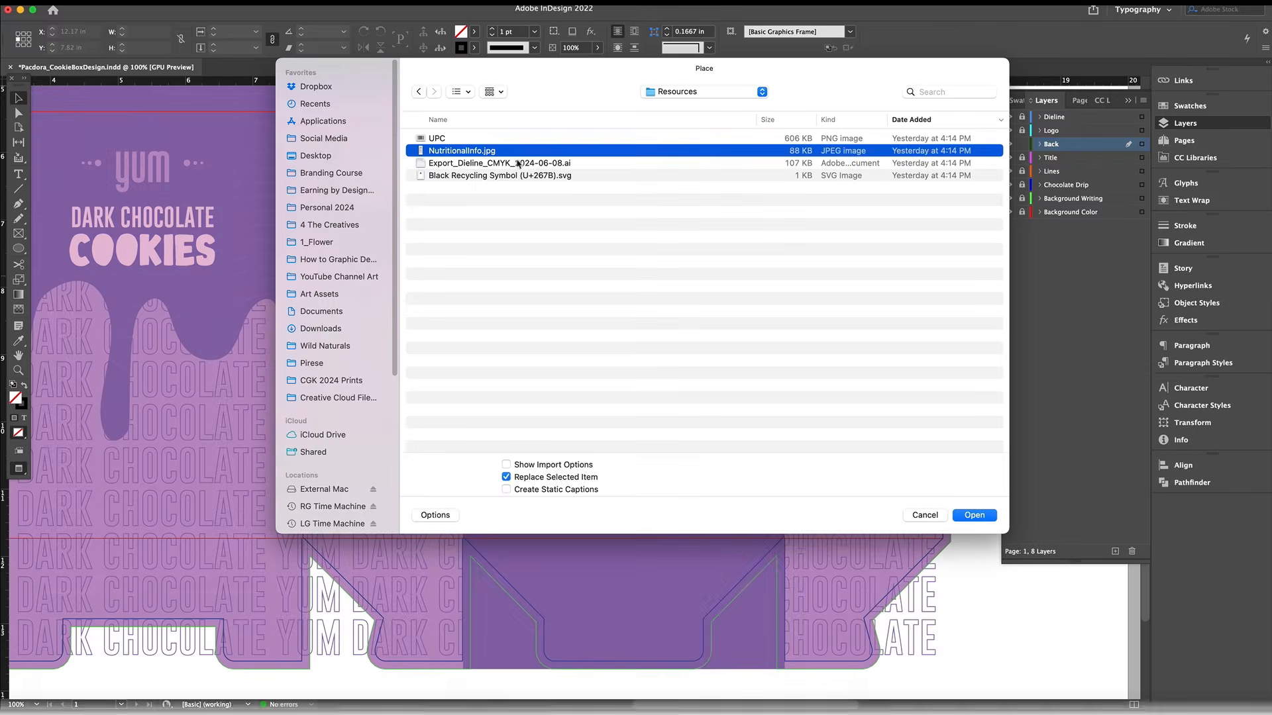
Format the back panel's text and replace the copied address block beneath the nutrition facts with the ingredients text
key("Return")
left_click_drag(497, 162, 573, 335)
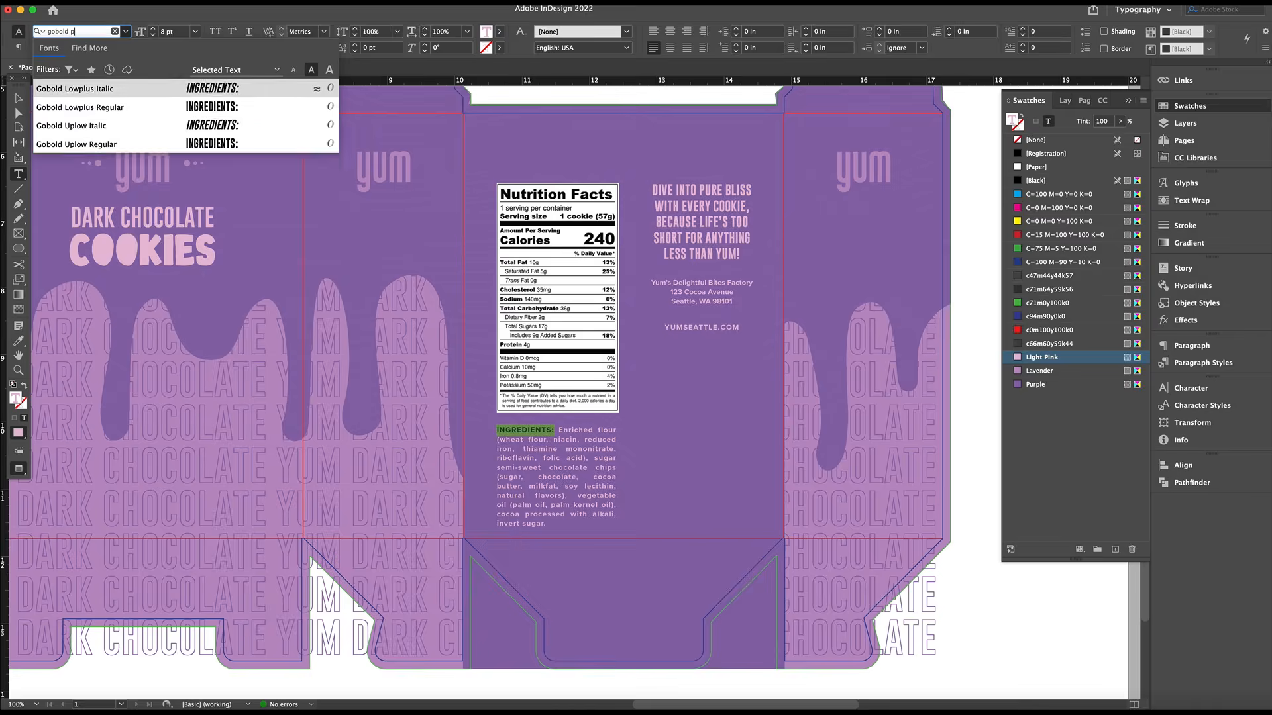
type("1")
key("Return")
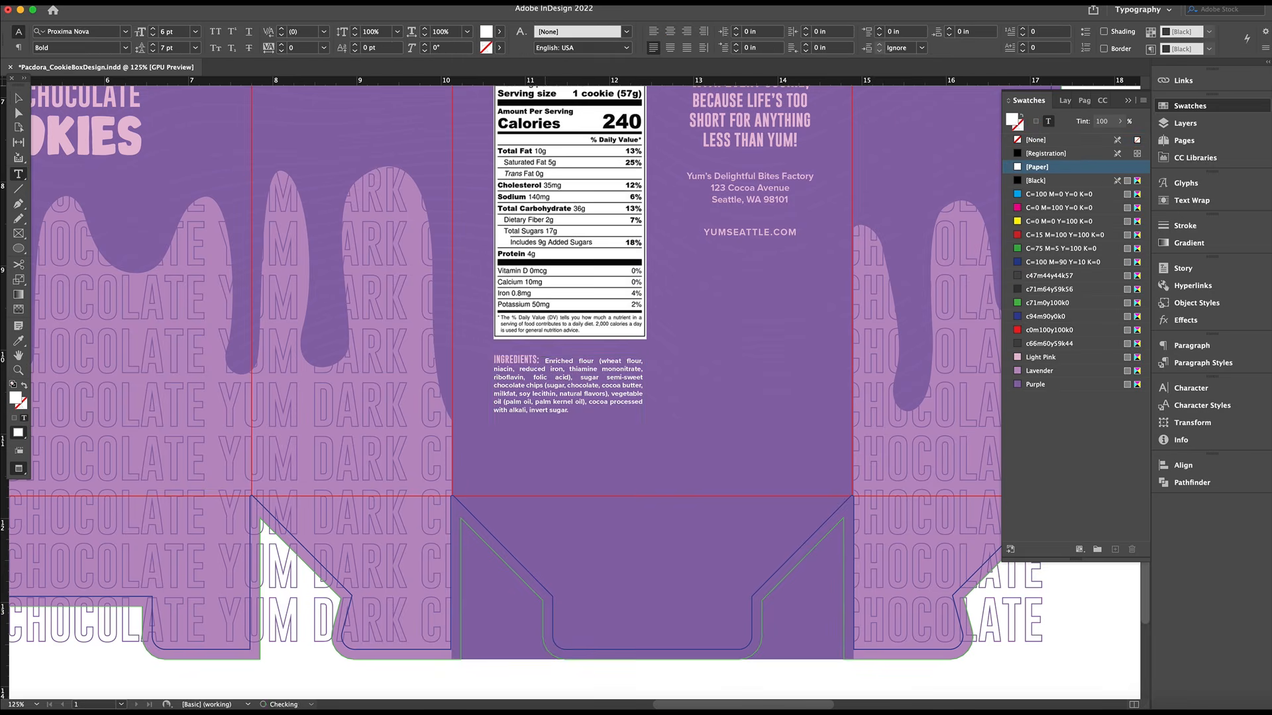
key("super+a")
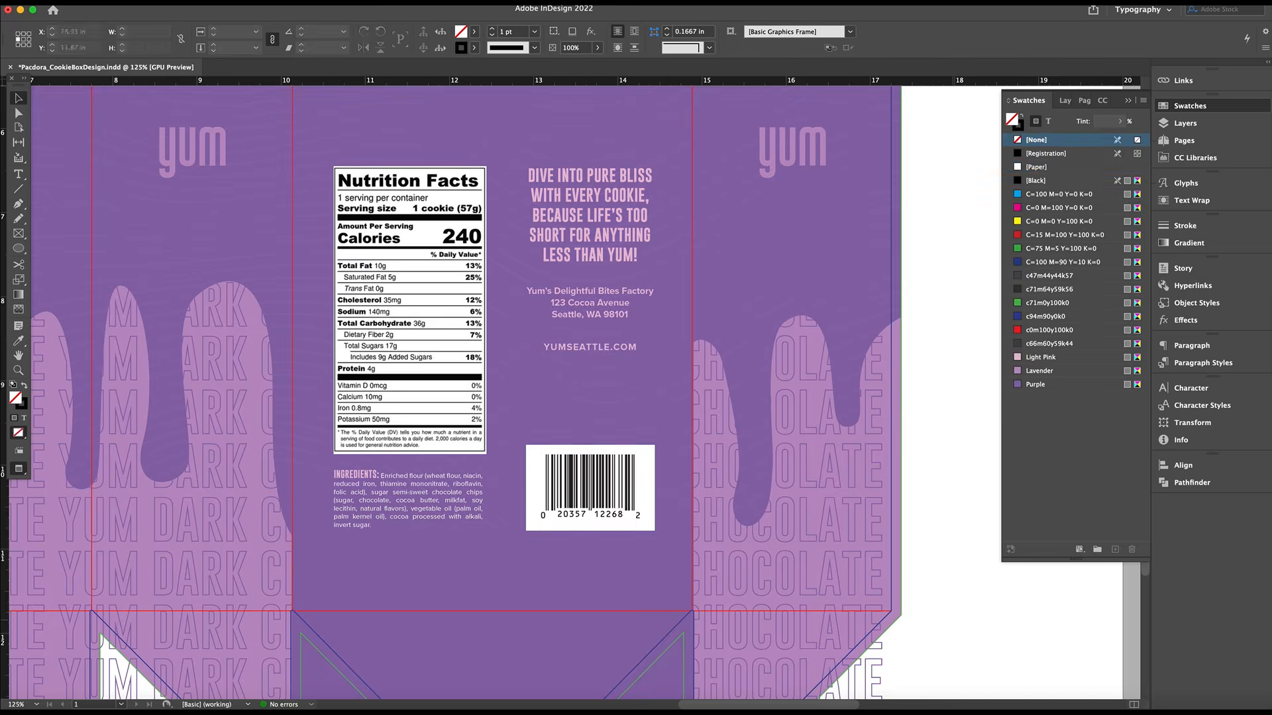
Place "please recycle this box" in the Paper color above the barcode's divider line and paste the recycling symbol
key("super+a")
type("please recycle this box")
key("super+a")
left_click(1036, 167)
left_click(19, 98)
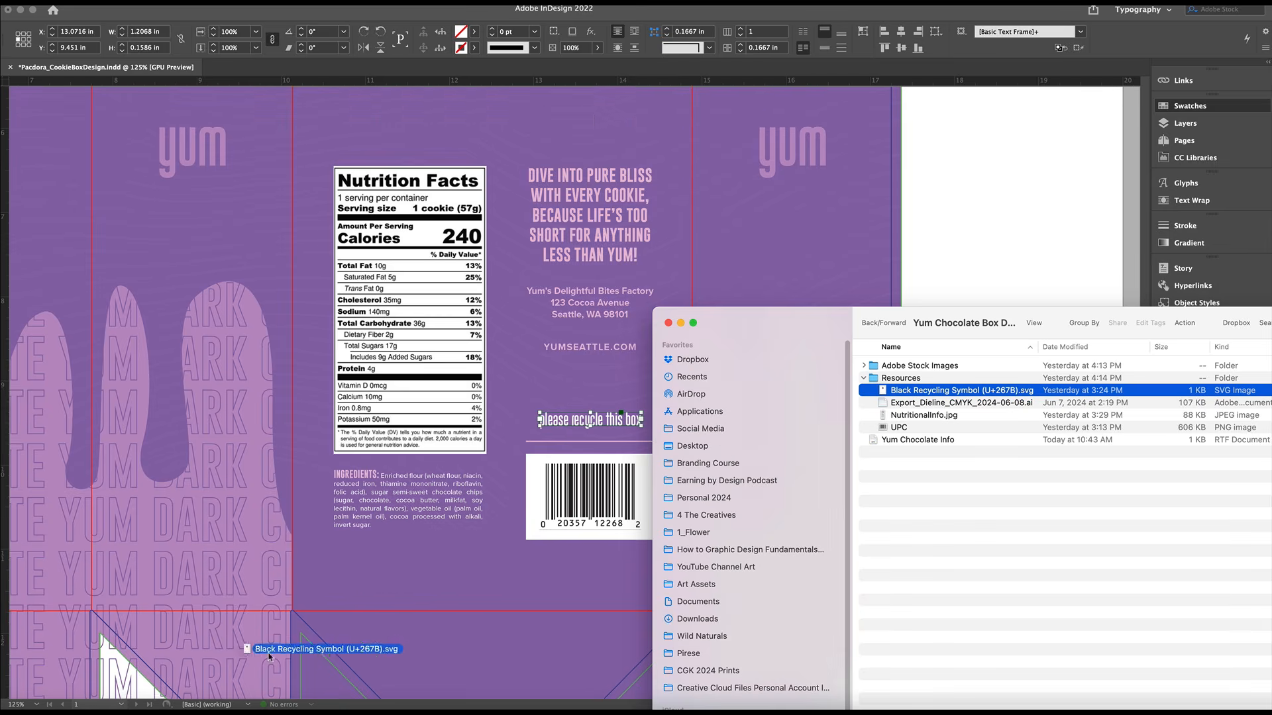
left_click_drag(245, 646, 186, 695)
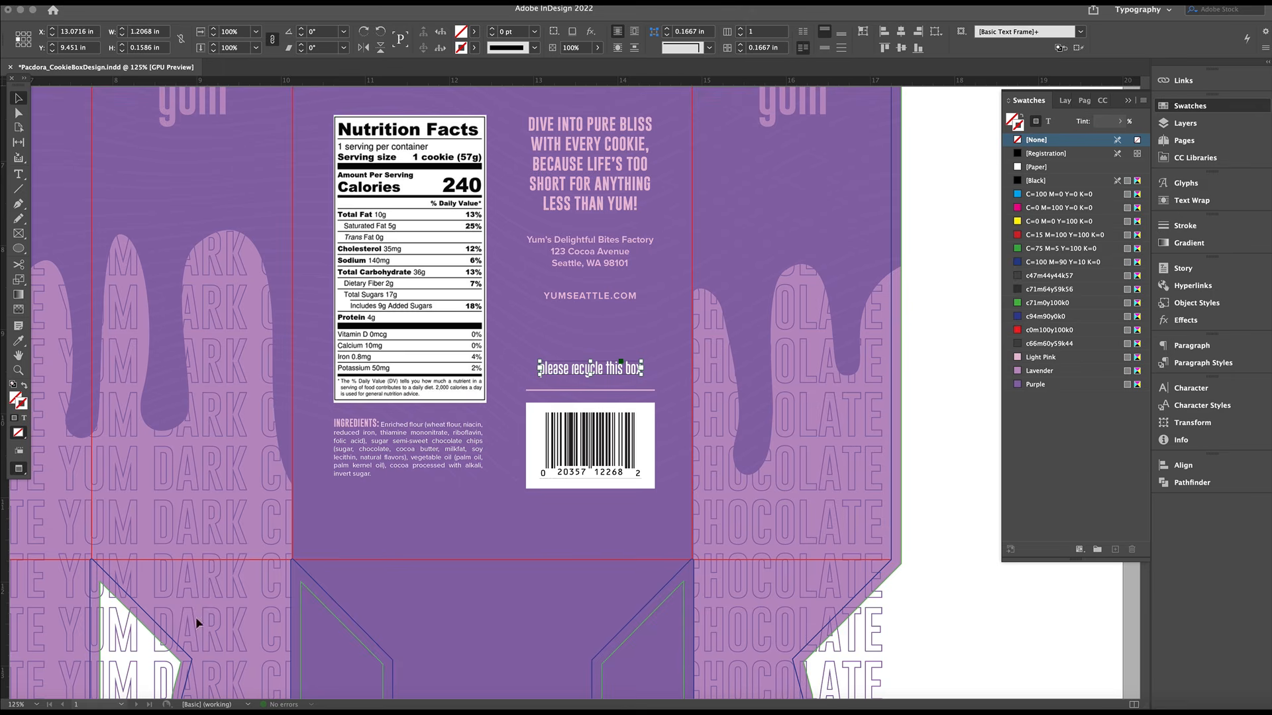
key("super+v")
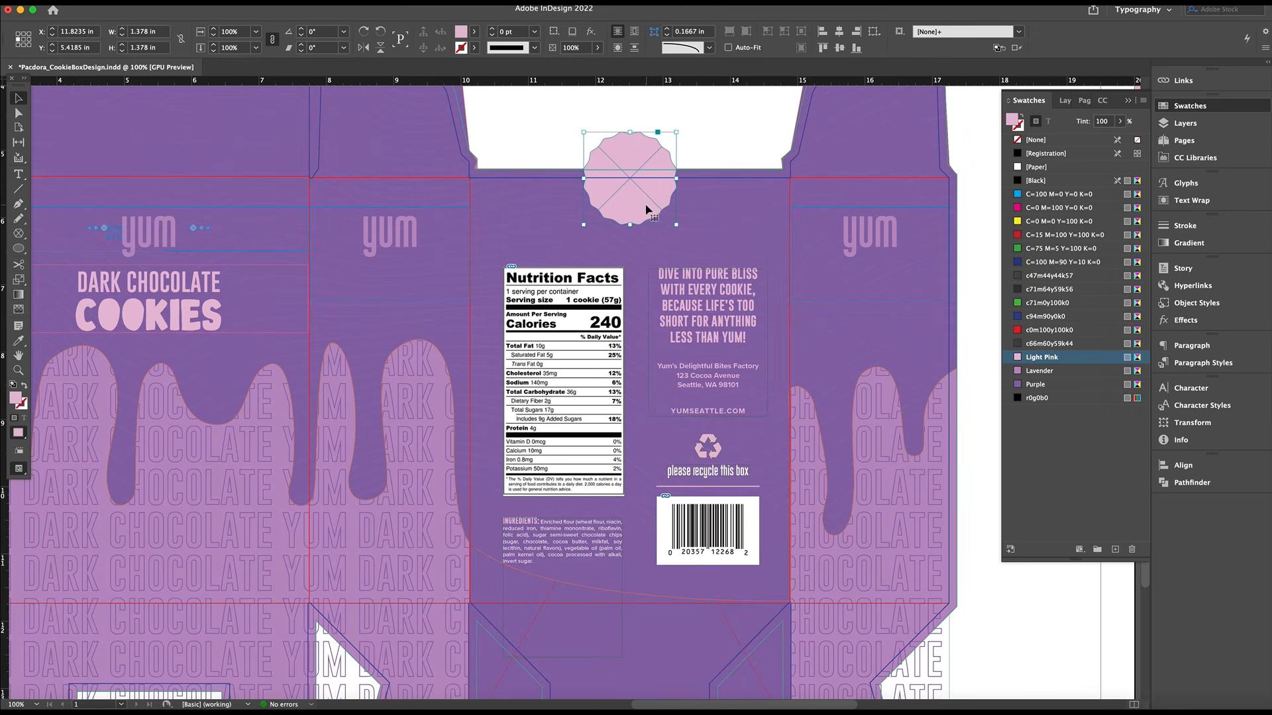
Draw a rectangle frame about 4.77 in wide and 1.04 in high across the back panel and move it above the box
left_click(19, 232)
left_click(69, 236)
left_click_drag(470, 191, 791, 261)
key("v")
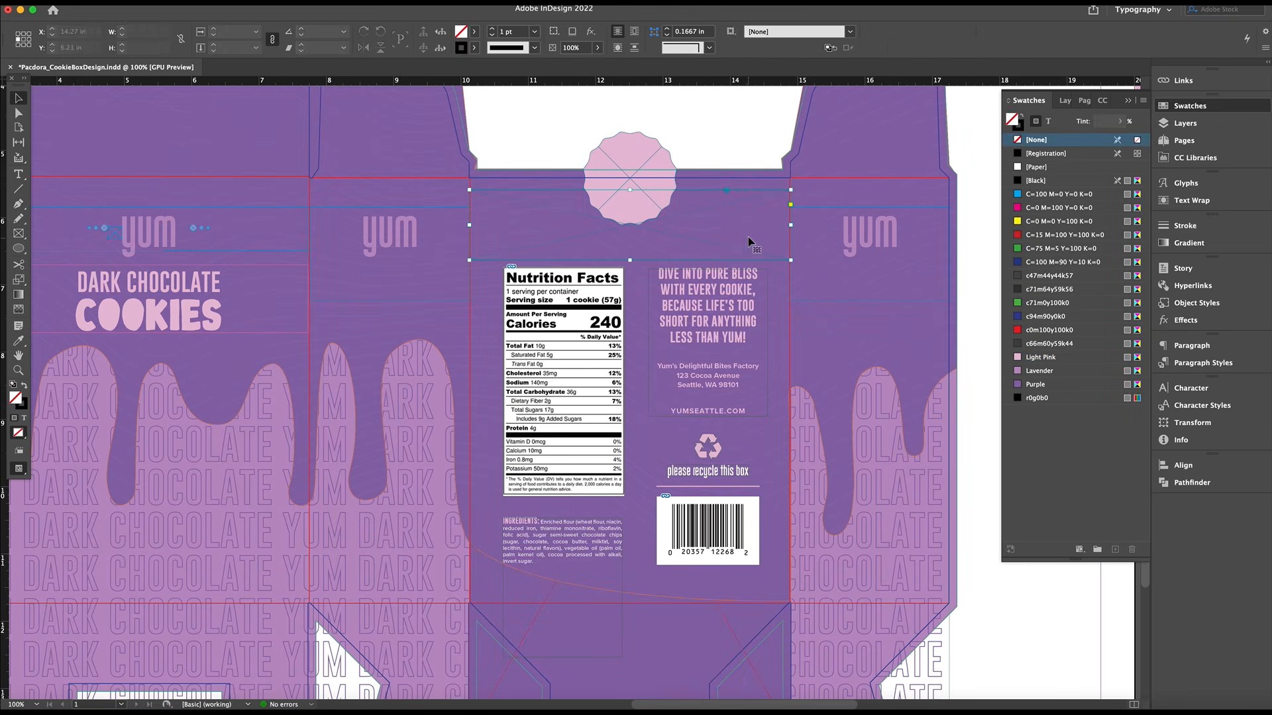
scroll(750, 241, "up", 4)
left_click_drag(697, 457, 697, 369)
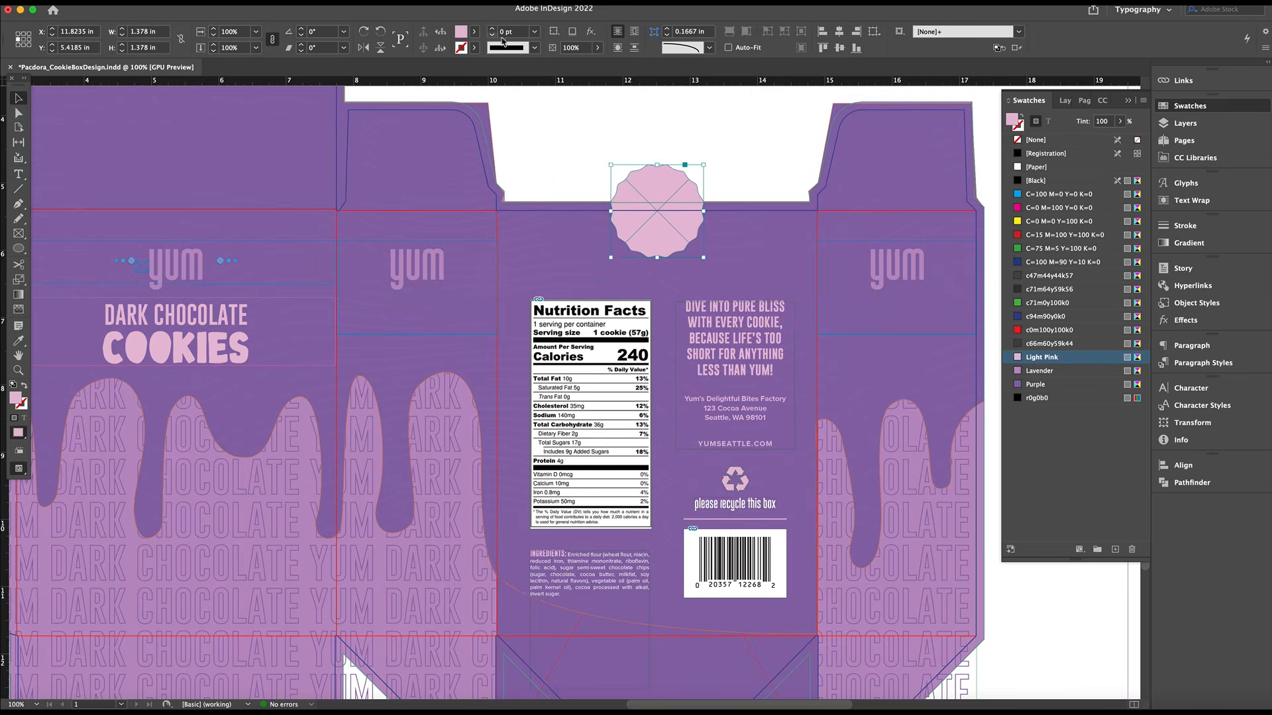
Give the scalloped sticker a Lavender striped stroke and increase the stroke's weight
left_click(474, 31)
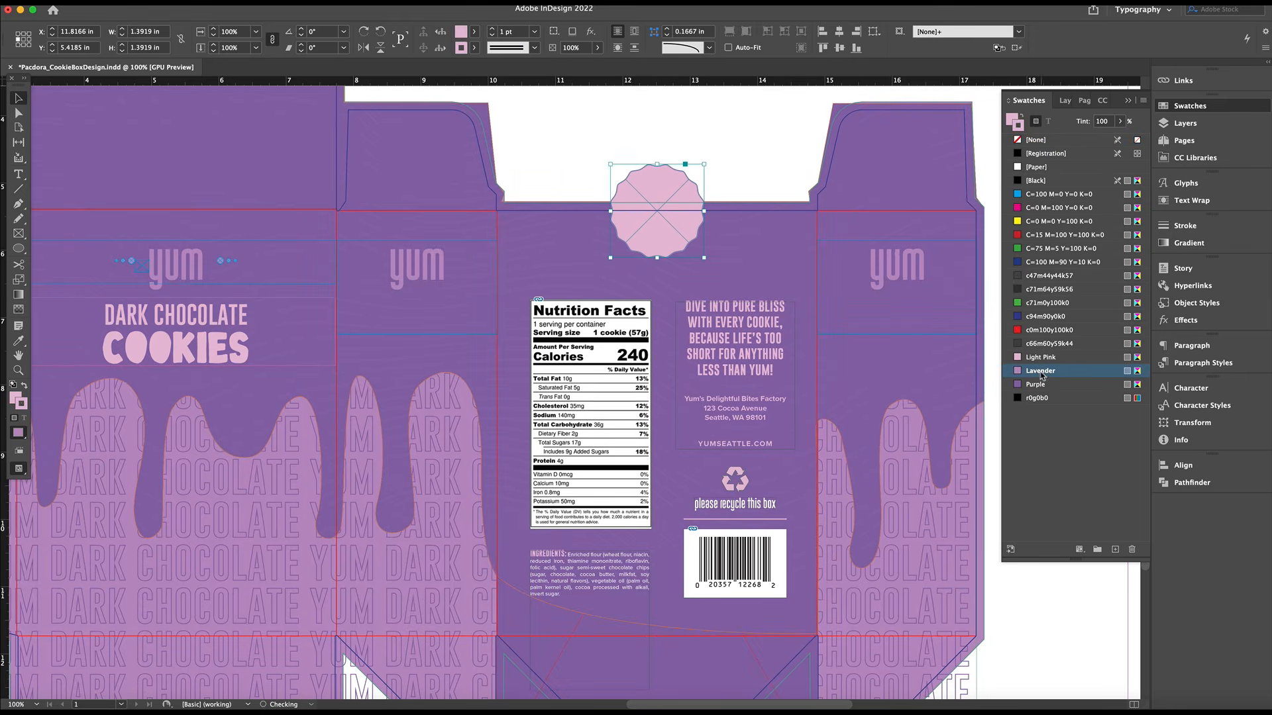
left_click(492, 28)
left_click(763, 164)
left_click(685, 192)
left_click(758, 142)
Unlock the Logo layer and copy the side panel's "yum" logo onto the scalloped sticker
left_click(1065, 101)
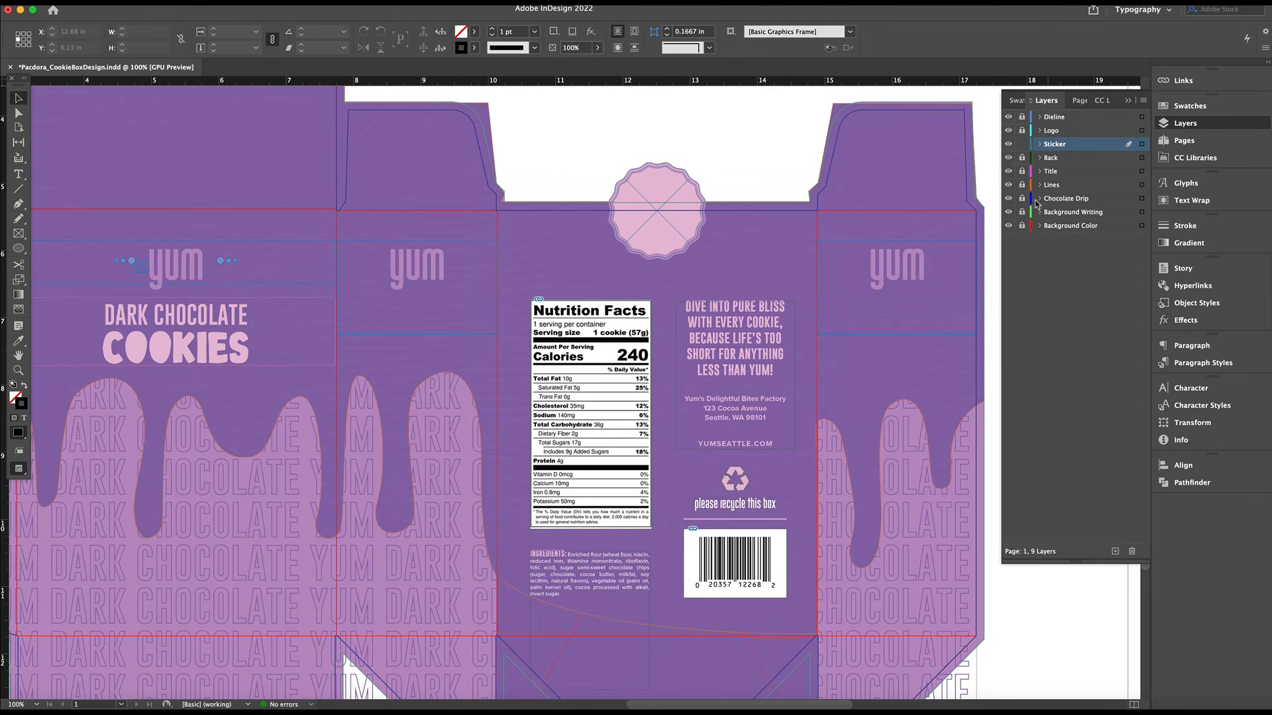
left_click(1008, 171)
left_click(1008, 172)
left_click(1022, 131)
left_click(886, 267)
key("super+c")
key("super+v")
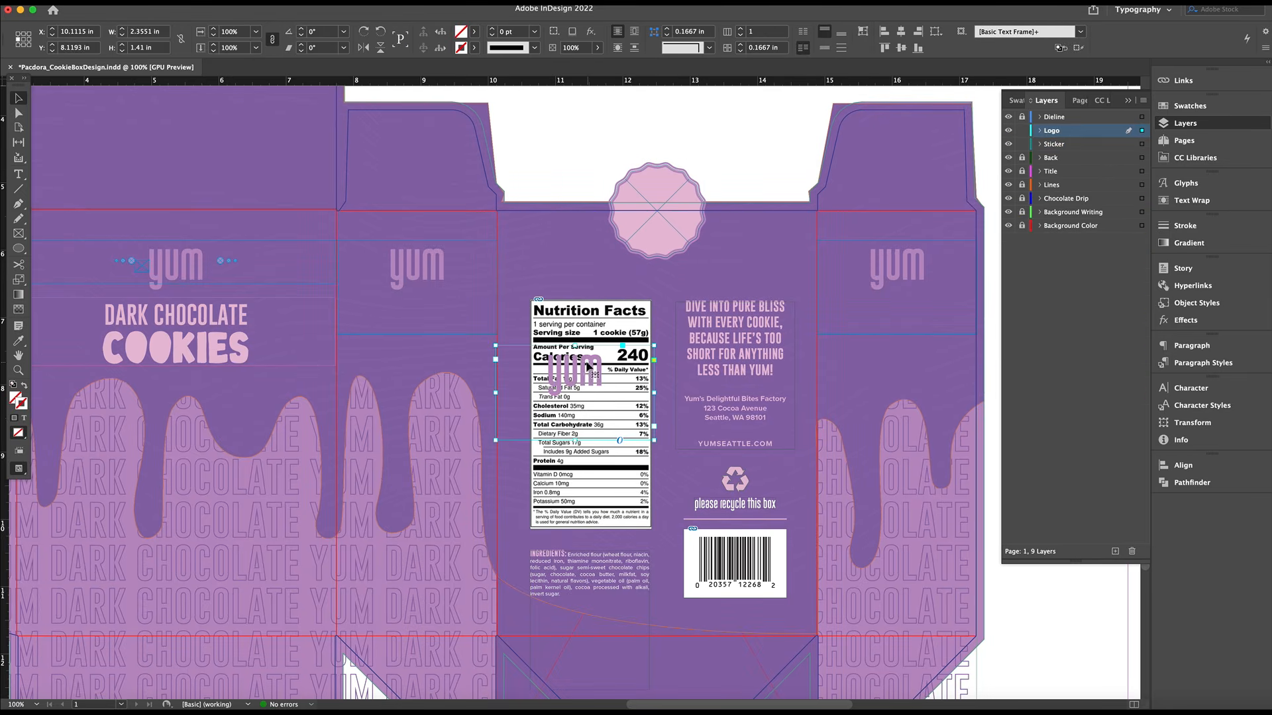
left_click_drag(617, 334, 689, 192)
Color the sticker's "yum" lettering Purple and convert it to outlines
triple_click(662, 217)
left_click(1016, 101)
left_click(1035, 385)
key("Escape")
double_click(741, 283)
left_click(126, 2)
left_click(151, 152)
left_click(686, 181, "shift")
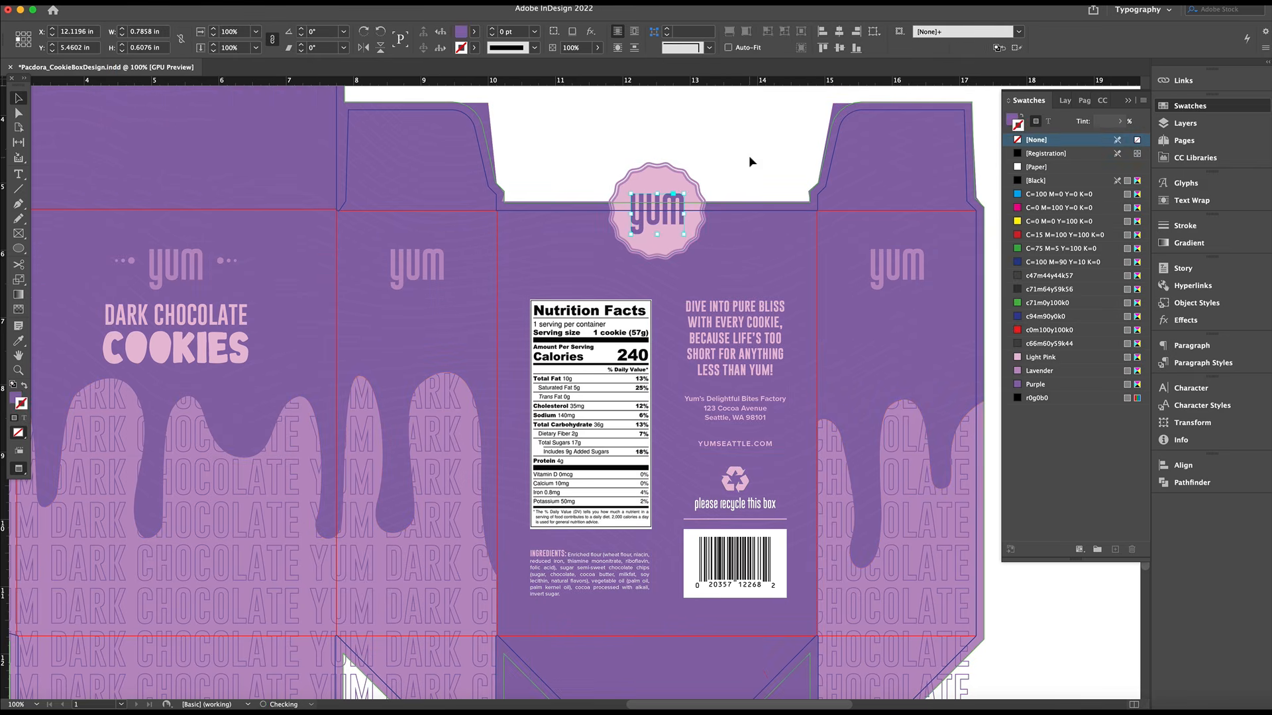
Duplicate the sticker with its logo, rotate the copy 180° and place it at the top edge of the box lid
left_click(687, 208)
left_click_drag(292, 212, 580, 359)
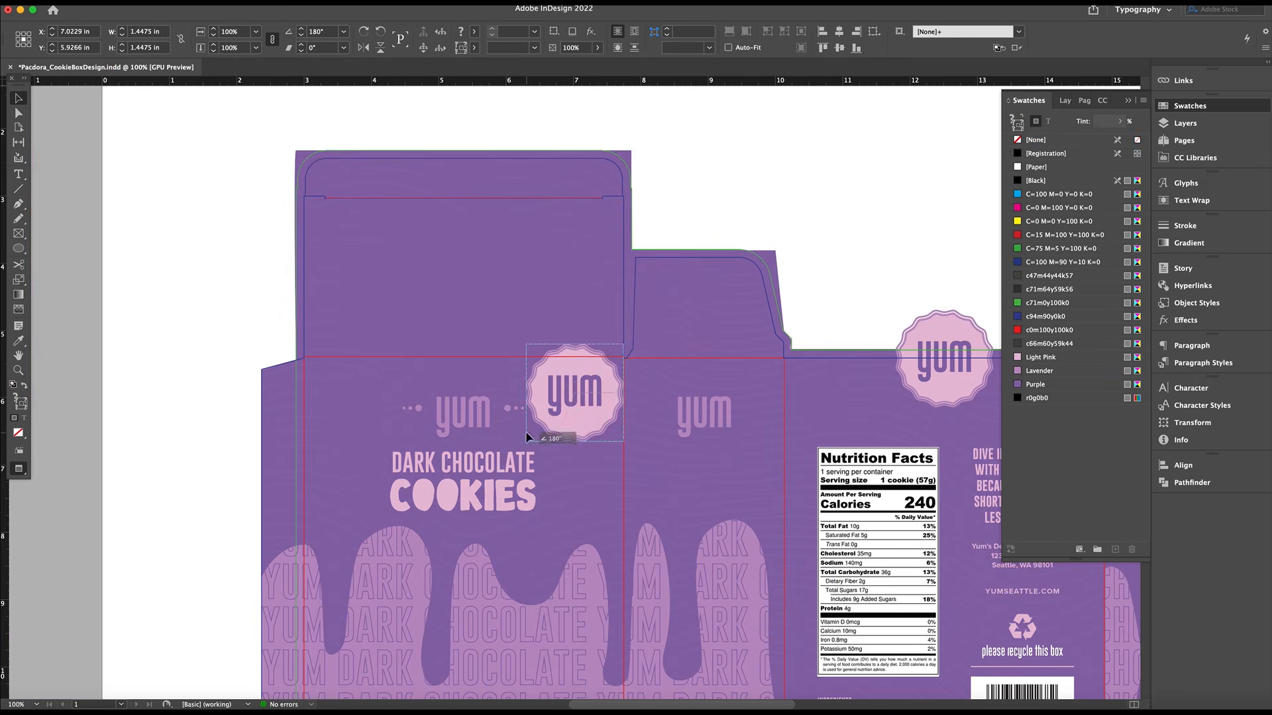
scroll(681, 228, "right", 3)
key("Down")
key("Down")
key("Down")
key("Down")
key("Down")
key("Down")
key("Down")
Move the empty rectangle frame from above the back panel onto the lid panel to check the rotated sticker's position
key("w")
scroll(662, 263, "right", 9)
scroll(661, 263, "up", 4)
scroll(661, 263, "left", 7)
left_click_drag(756, 257, 277, 349)
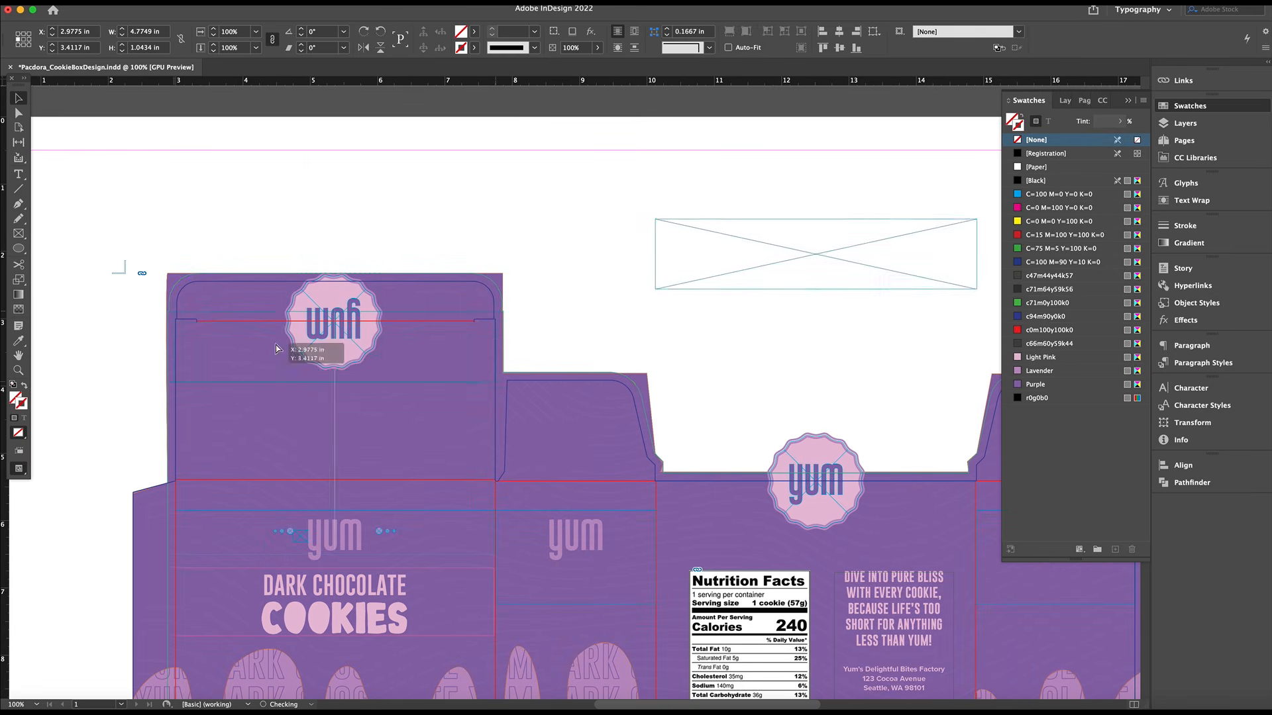
left_click(690, 273)
key("w")
Place the stacked cookies image about 2.84 in wide on the front panel beneath the title, on the Chocolate Chips layer
scroll(690, 272, "down", 5)
scroll(690, 272, "right", 2)
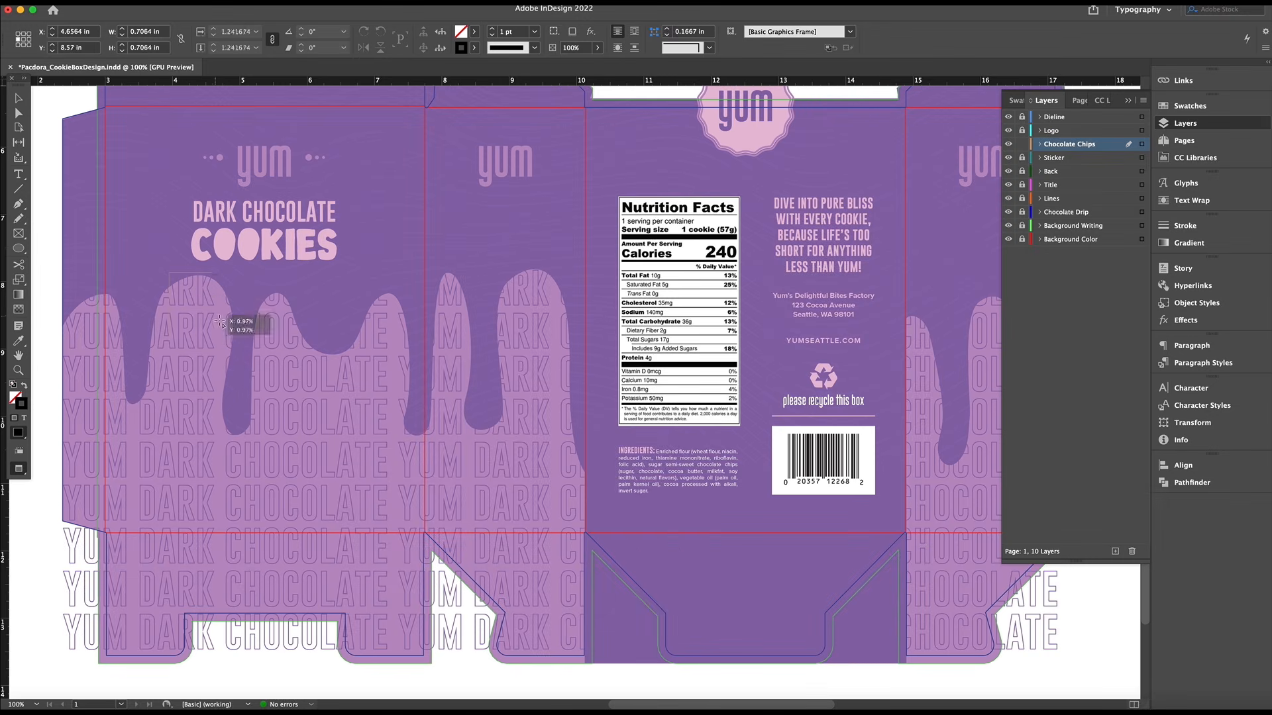
left_click_drag(320, 440, 321, 439)
left_click_drag(304, 359, 356, 391)
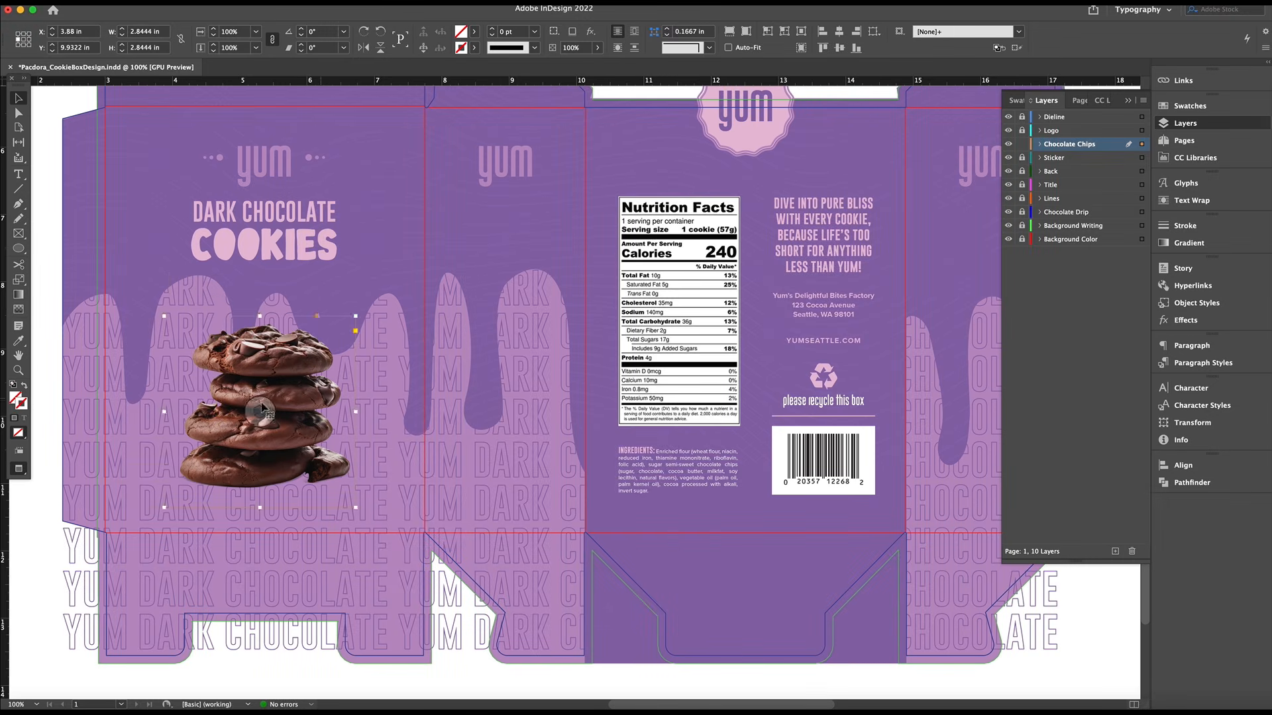
left_click_drag(314, 425, 318, 424)
Reshape the Chocolate Drip outline beside the cookie stack on the front panel by adjusting its anchor point
scroll(734, 194, "up", 4)
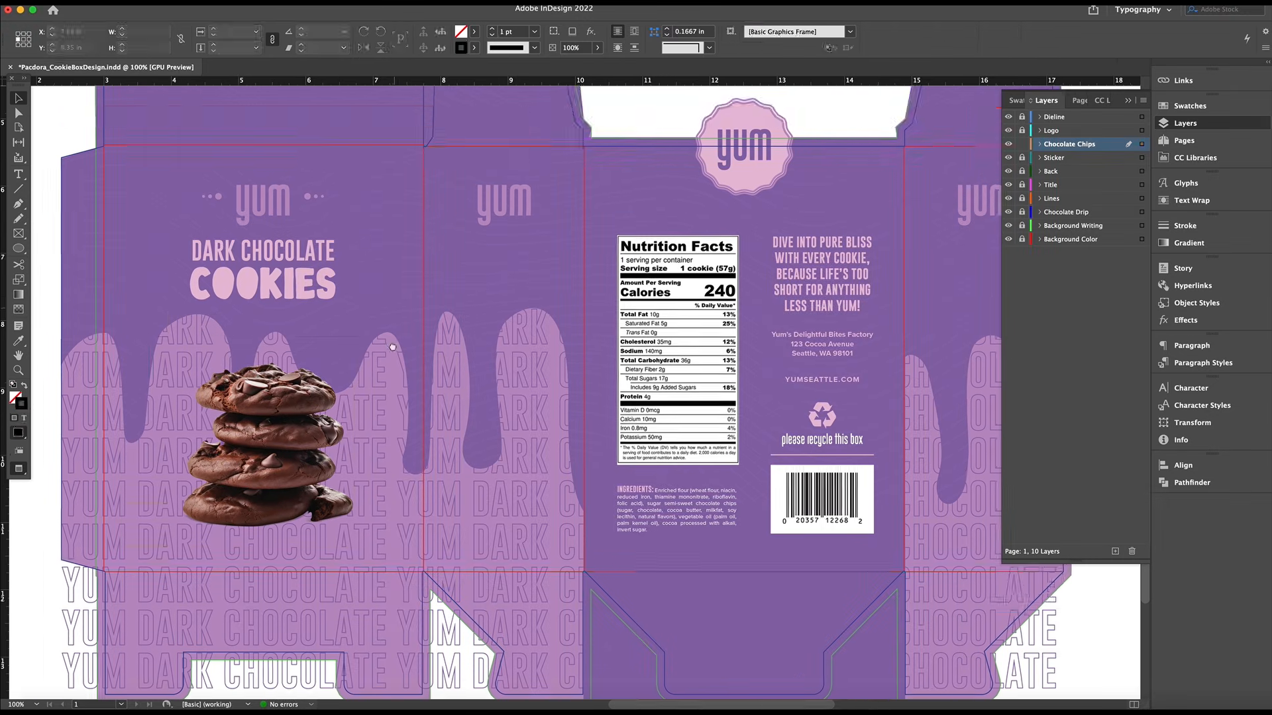
scroll(734, 194, "right", 2)
left_click(102, 433)
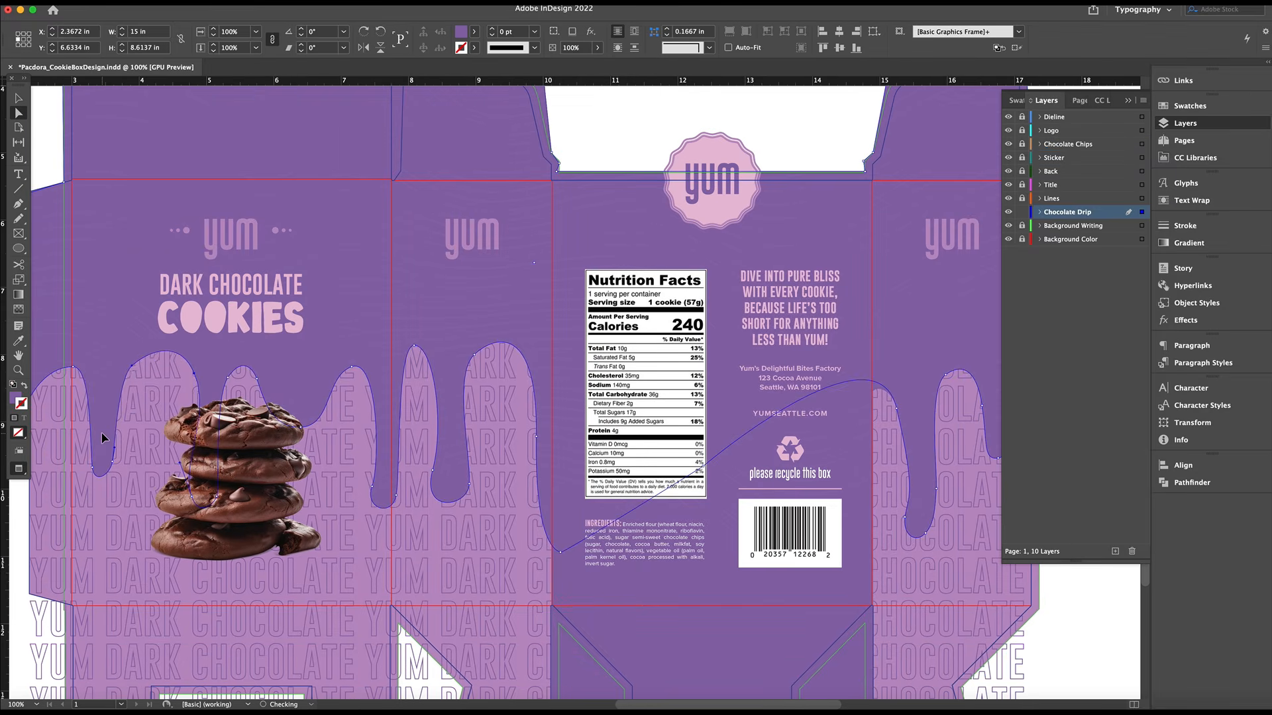
key("super+minus")
left_click(396, 402)
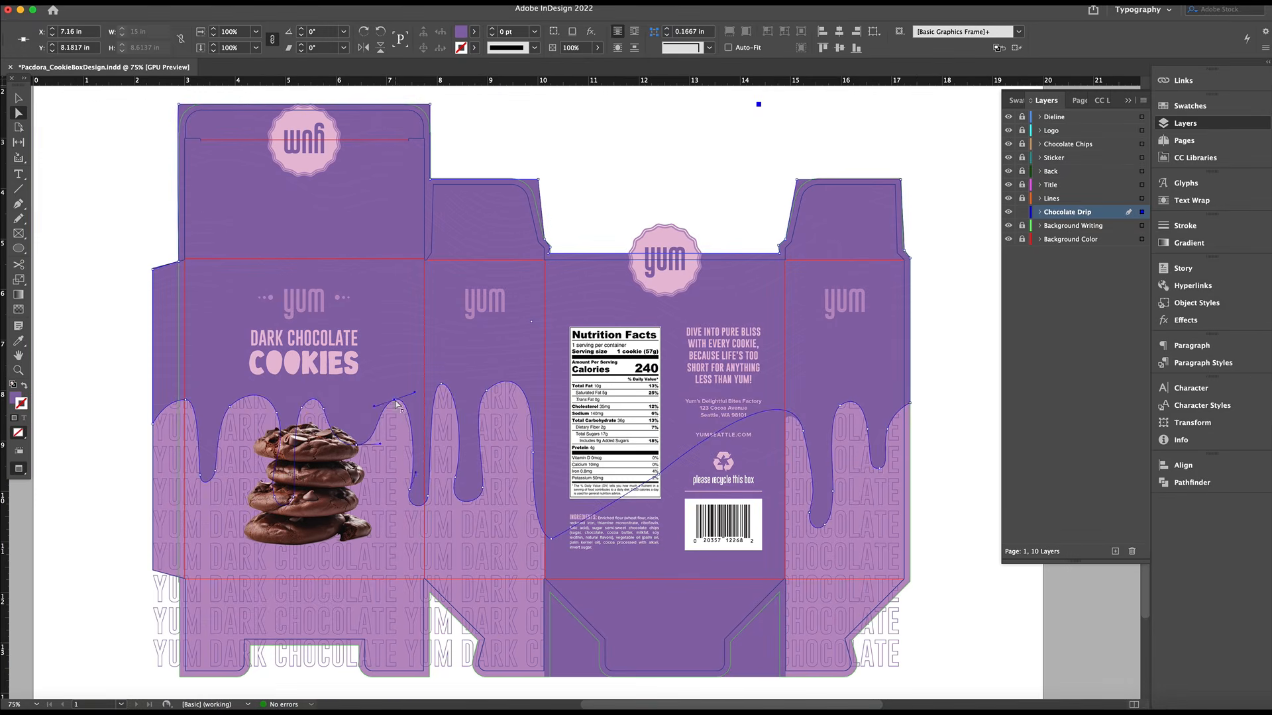
Unlock the Lines layer and adjust its drip-shaped edge beside the cookies to match the Chocolate Drip outline
left_click(1022, 199)
key("super+equal")
key("super+equal")
key("super+equal")
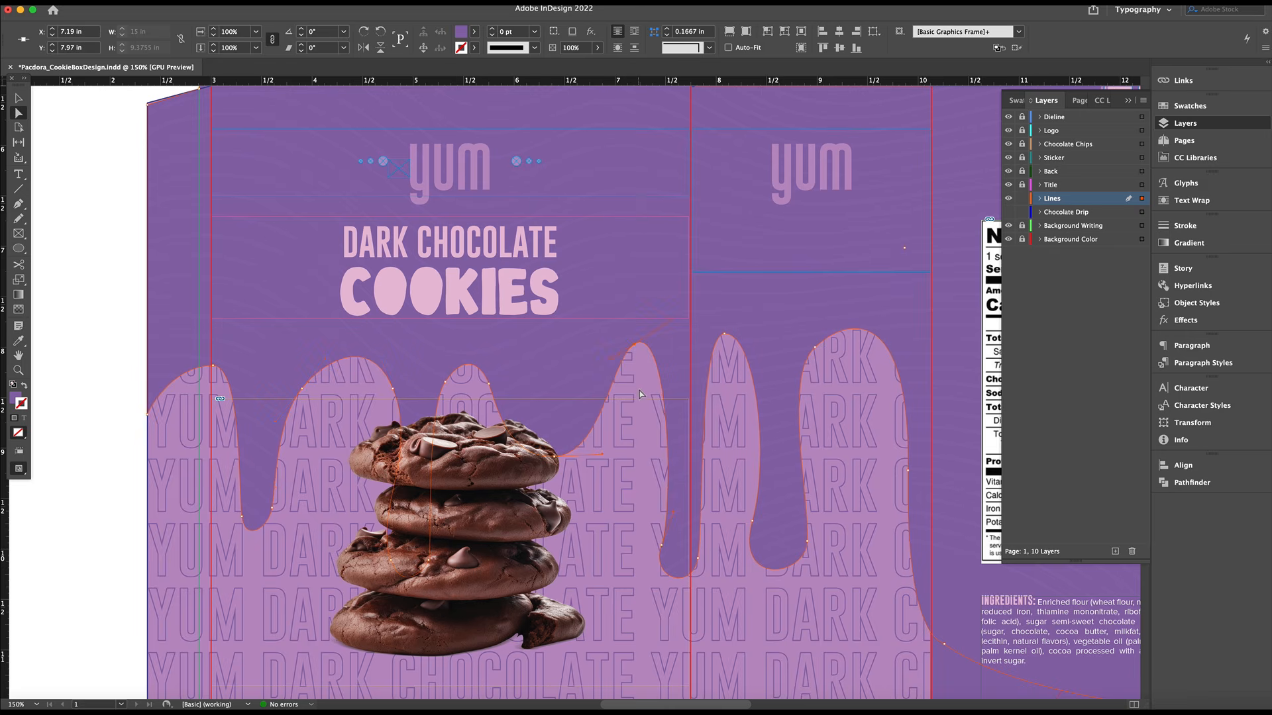
key("super+minus")
key("super+minus")
key("super+minus")
scroll(960, 284, "down", 1)
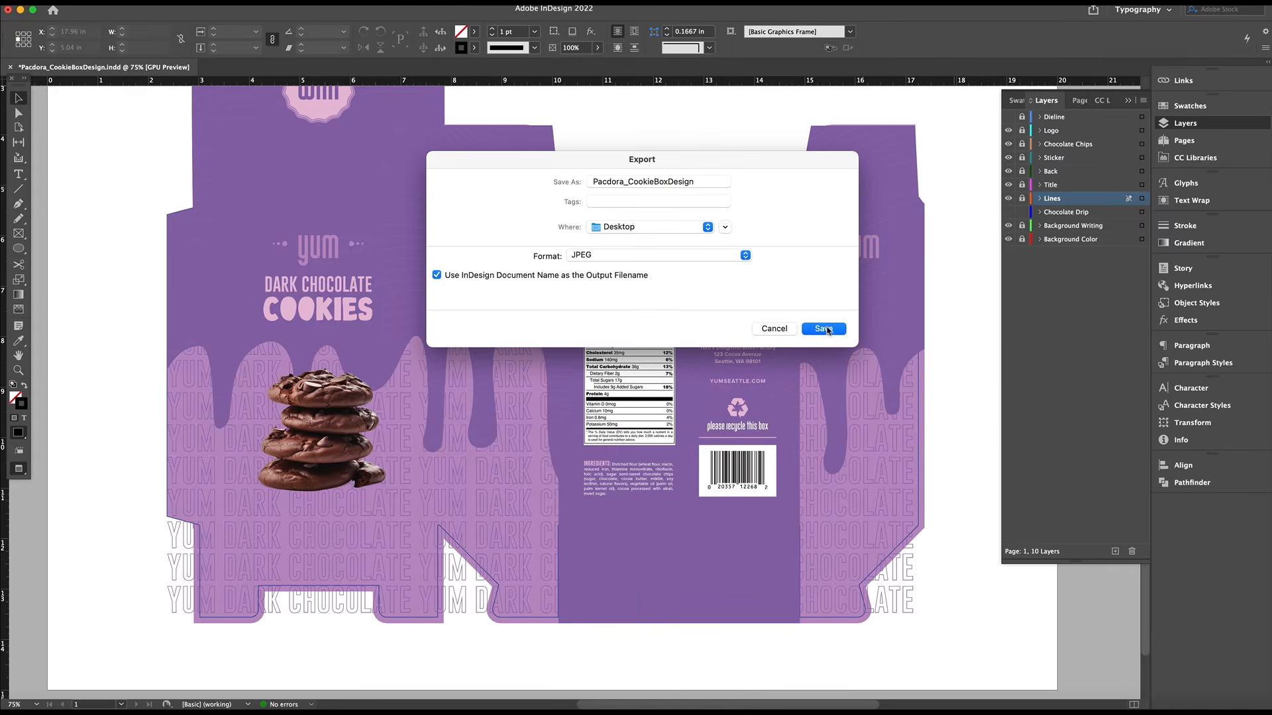
Export all pages of the design as a JPEG with Maximum quality, 300 ppi and RGB color
left_click(823, 329)
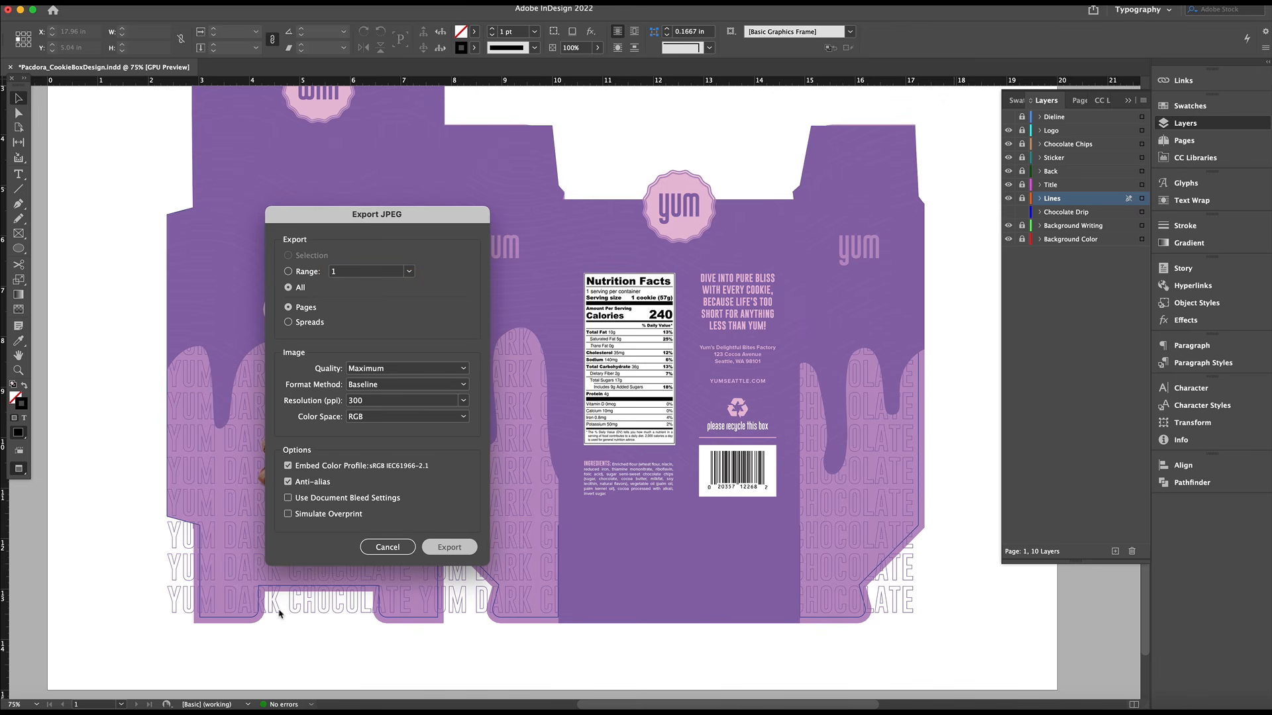
left_click(434, 551)
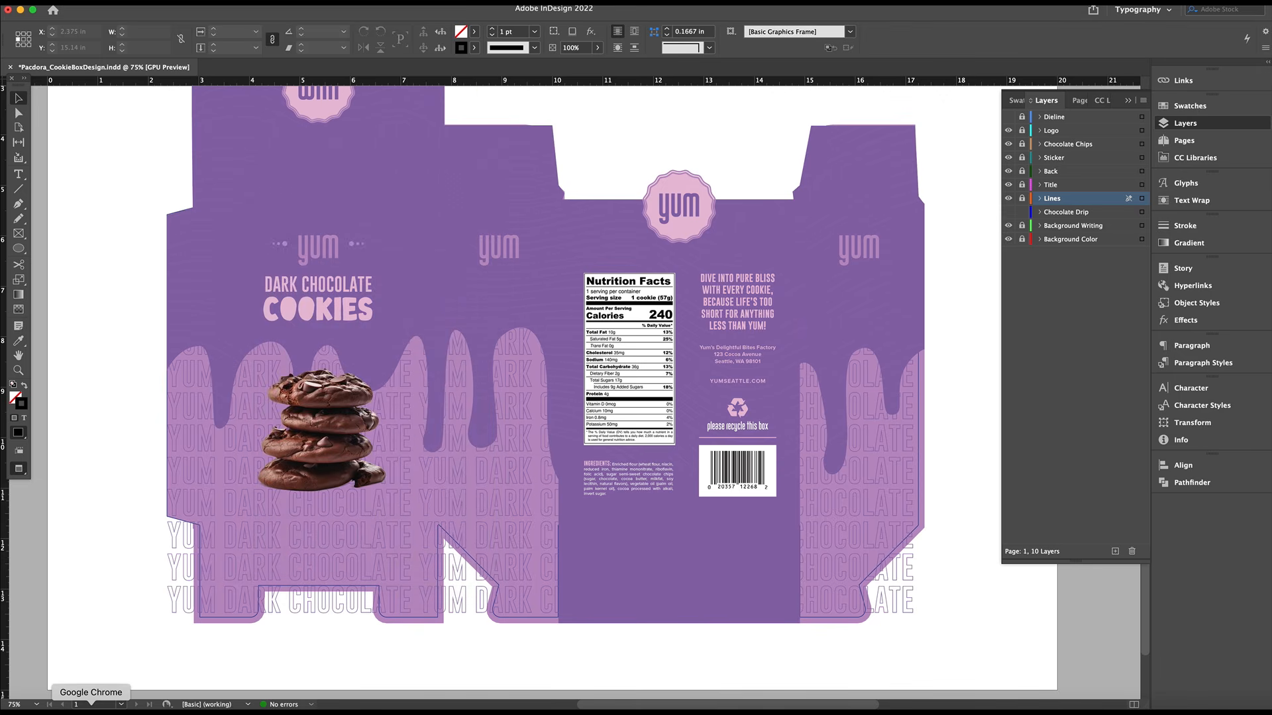
Switch to Pacdora in Chrome, open the dieline in the online designer and upload Pacdora_CookieBoxDesign.jpg
left_click(91, 709)
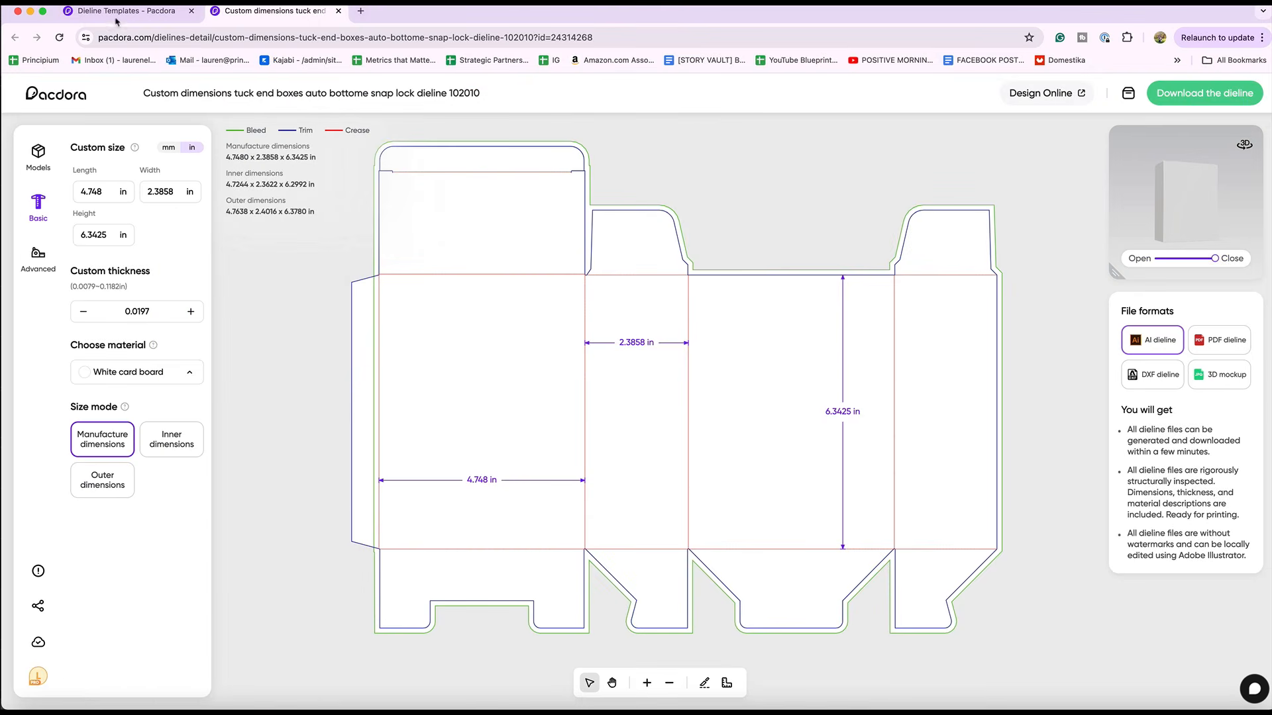
left_click(1032, 95)
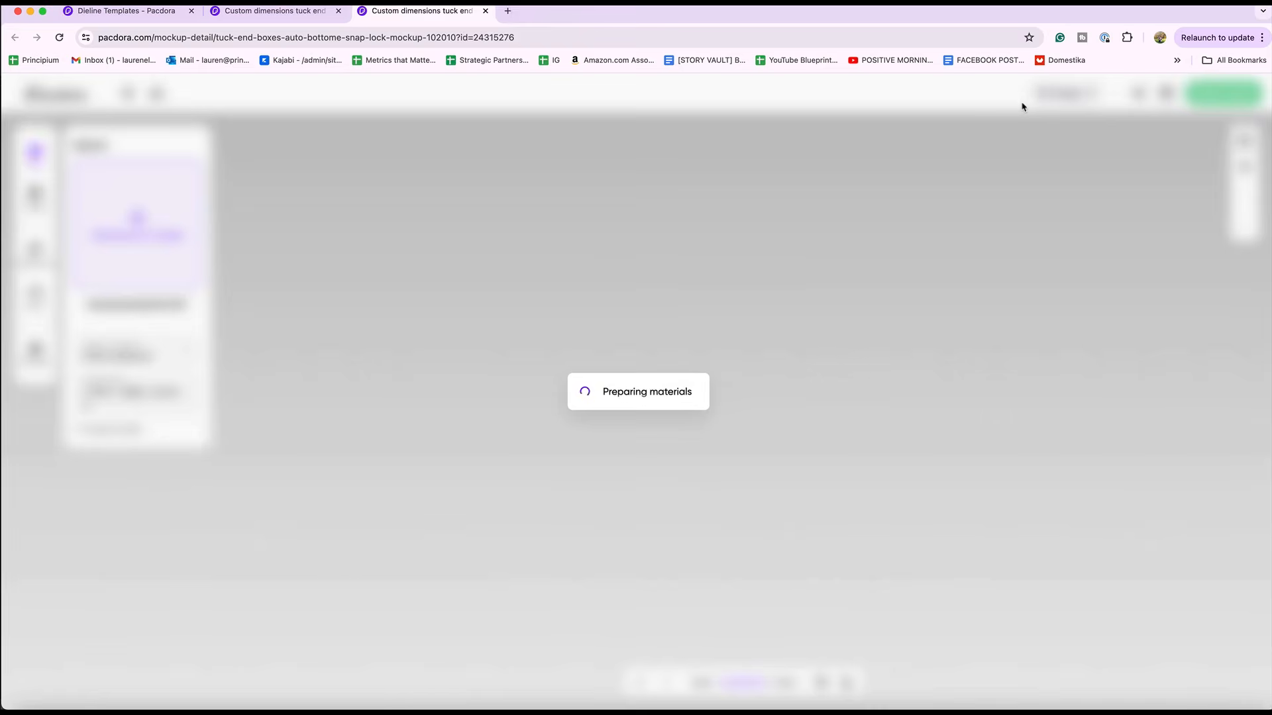
left_click(137, 222)
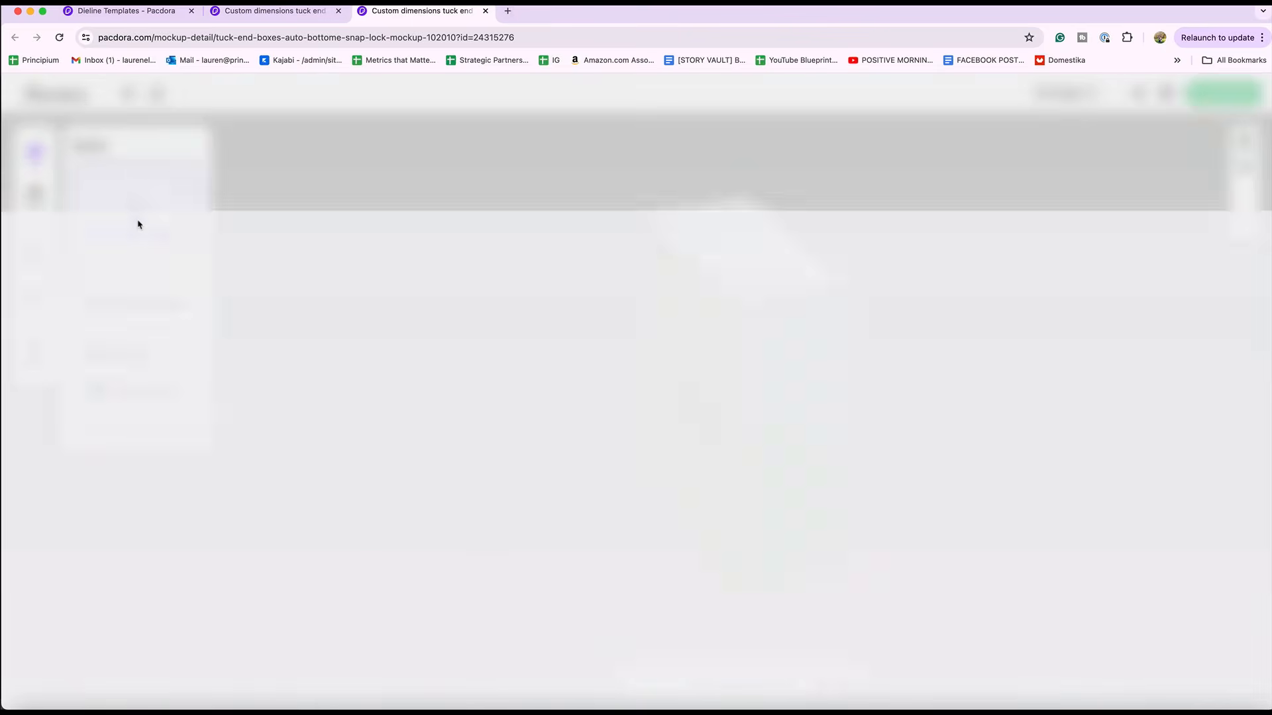
left_click(164, 155)
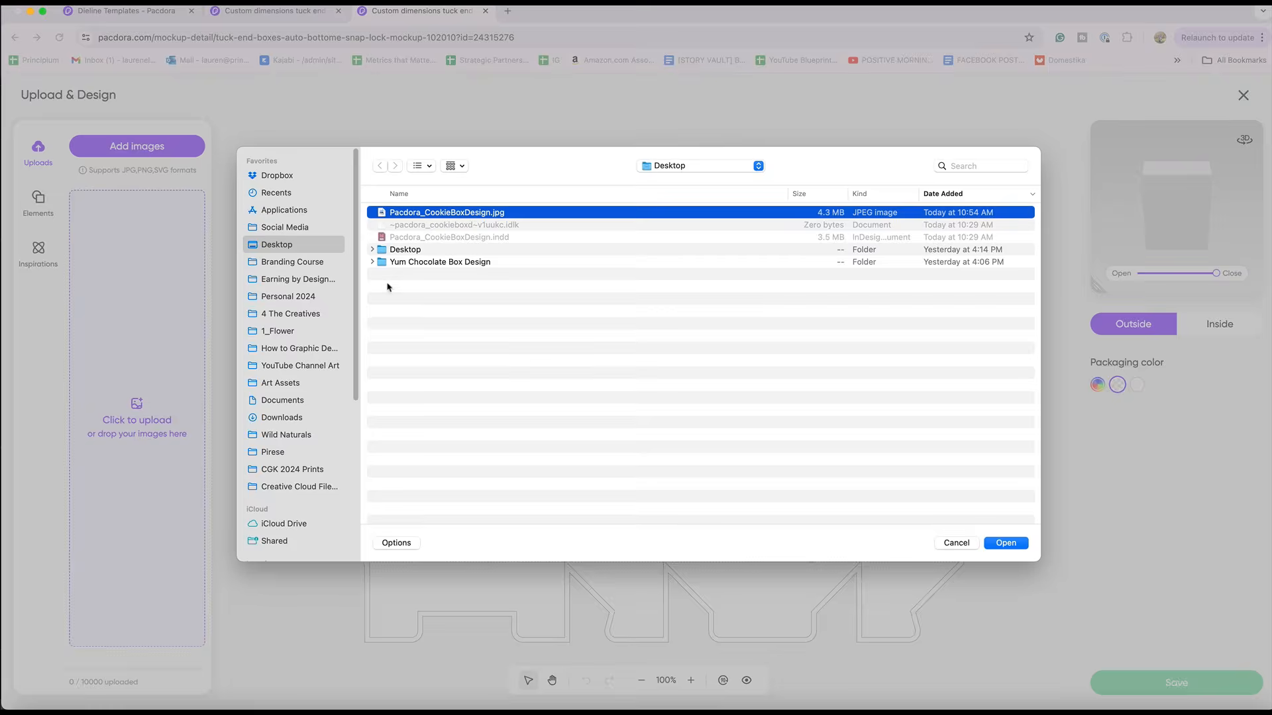
key("Return")
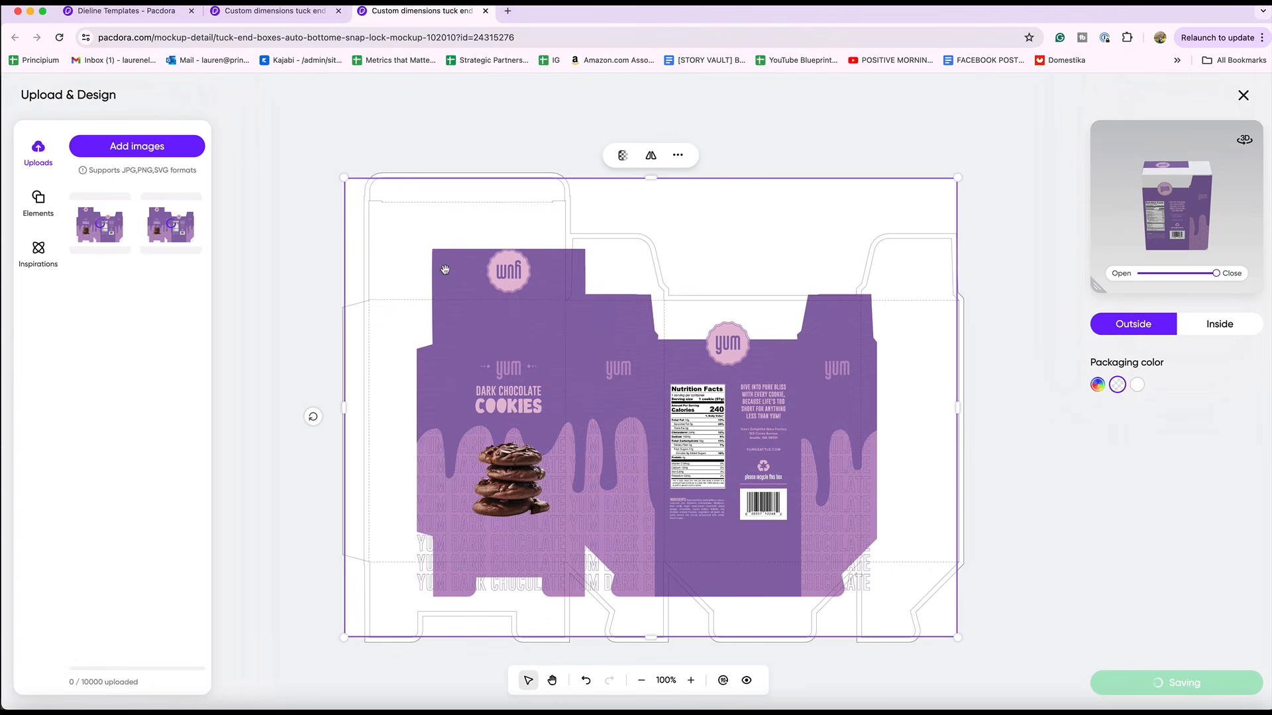
Scale up the uploaded artwork and align it with the box dieline
left_click_drag(345, 178, 250, 106)
left_click_drag(559, 292, 572, 304)
left_click_drag(970, 120, 985, 110)
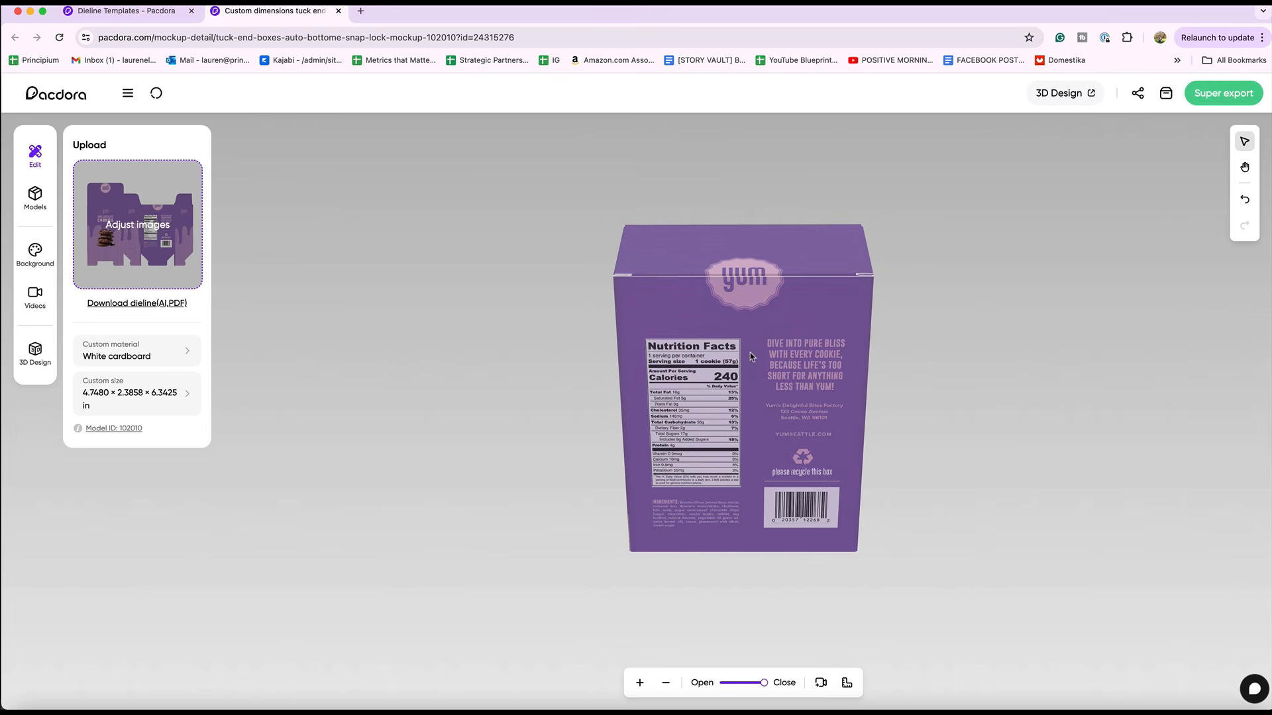
Inspect the 3D box mockup from several angles and preview the Rotation video animation on it
left_click_drag(751, 356, 815, 338)
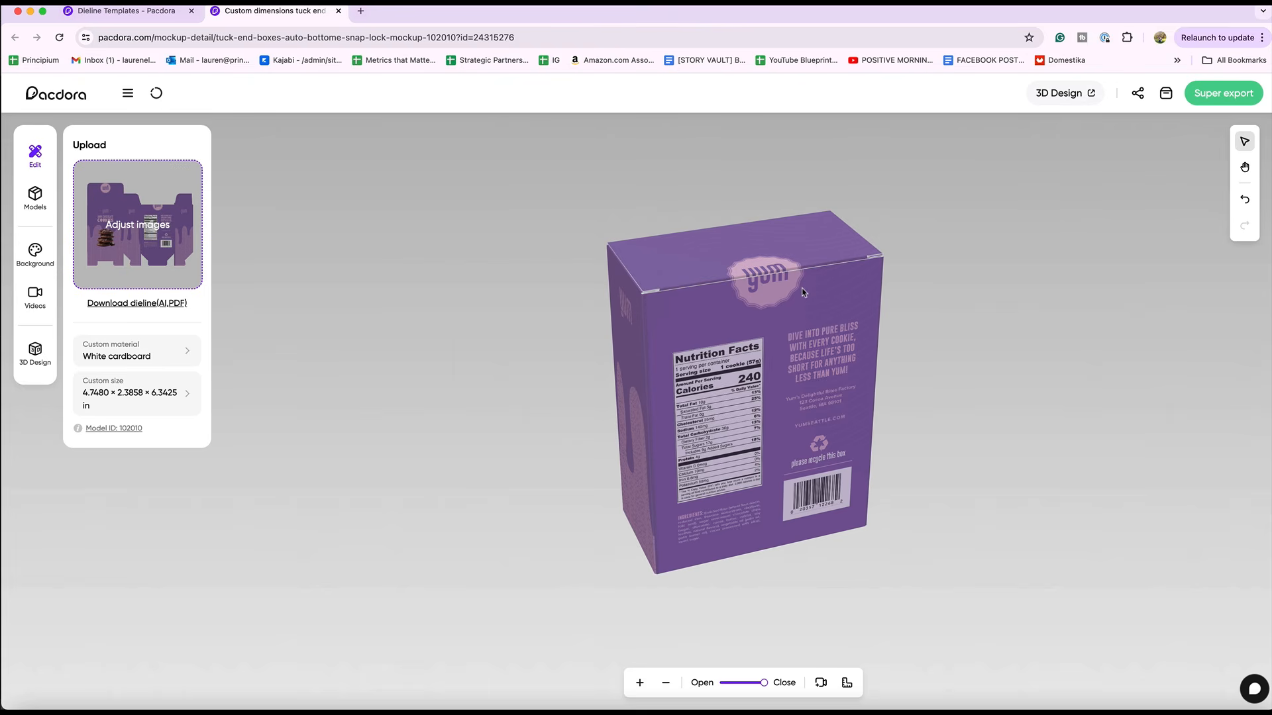
left_click_drag(822, 481, 966, 455)
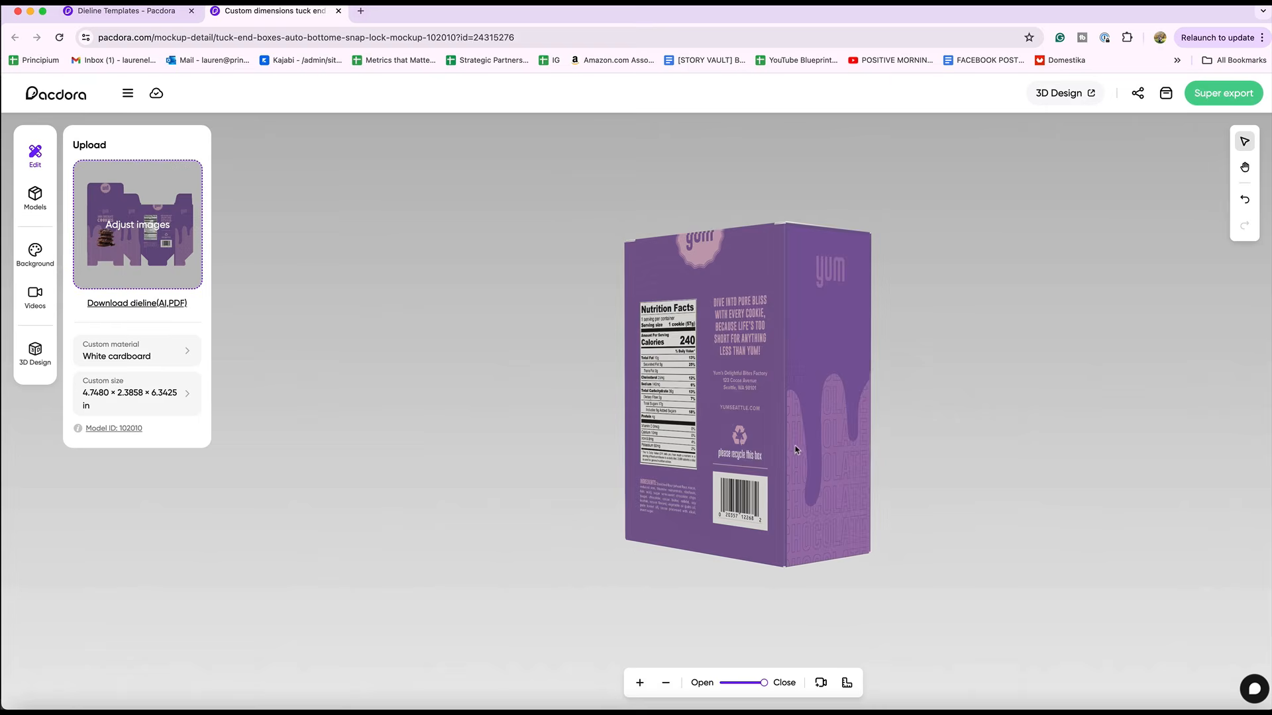
left_click(35, 197)
left_click(37, 298)
mouse_move(85, 311)
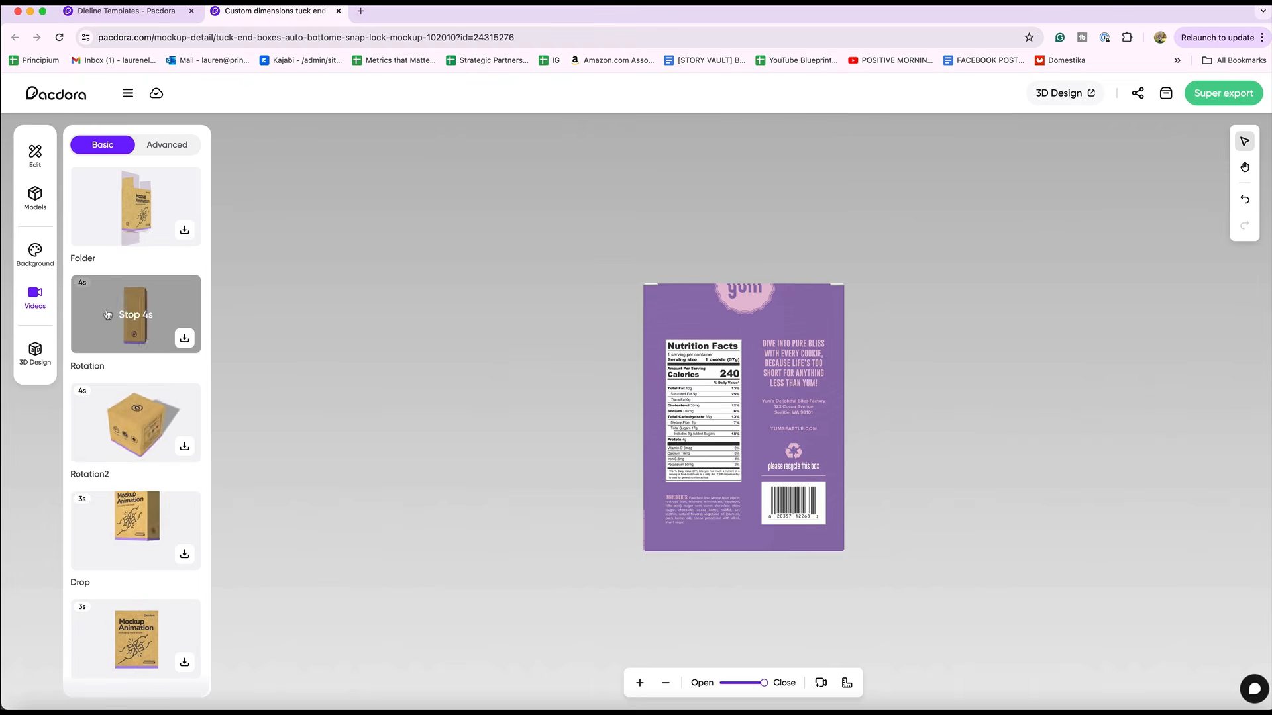
mouse_move(91, 410)
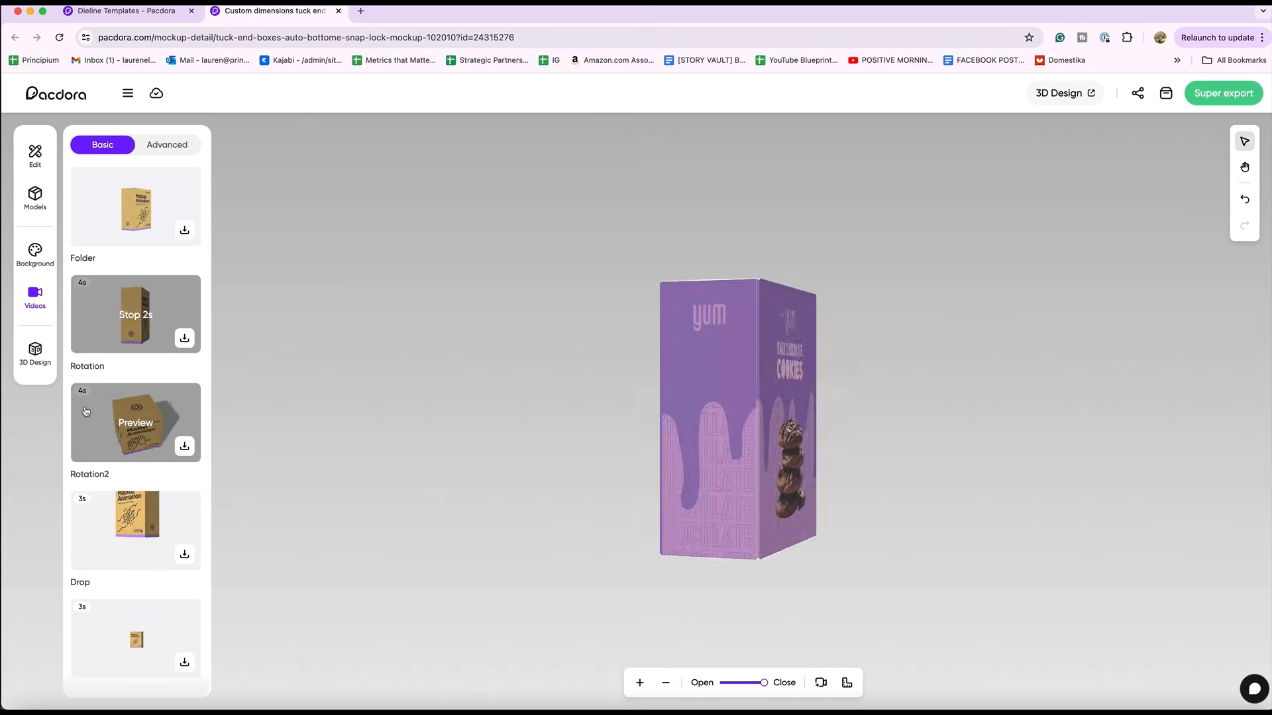
mouse_move(140, 534)
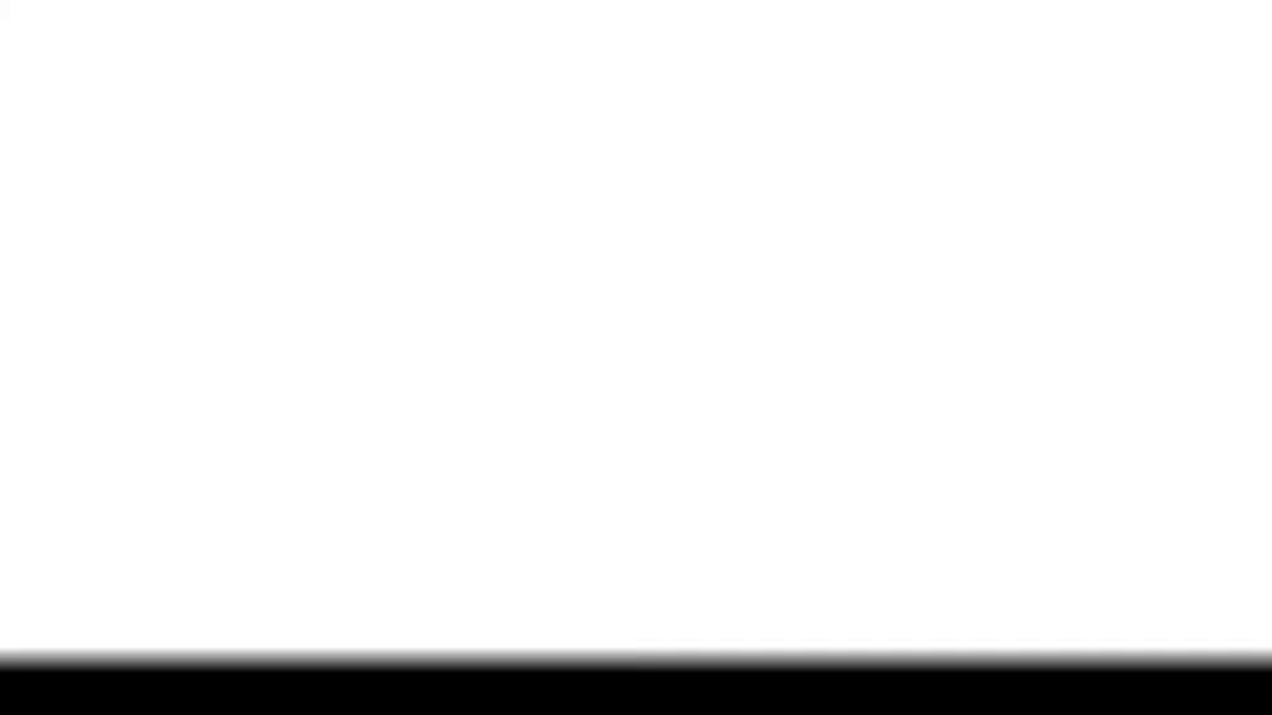